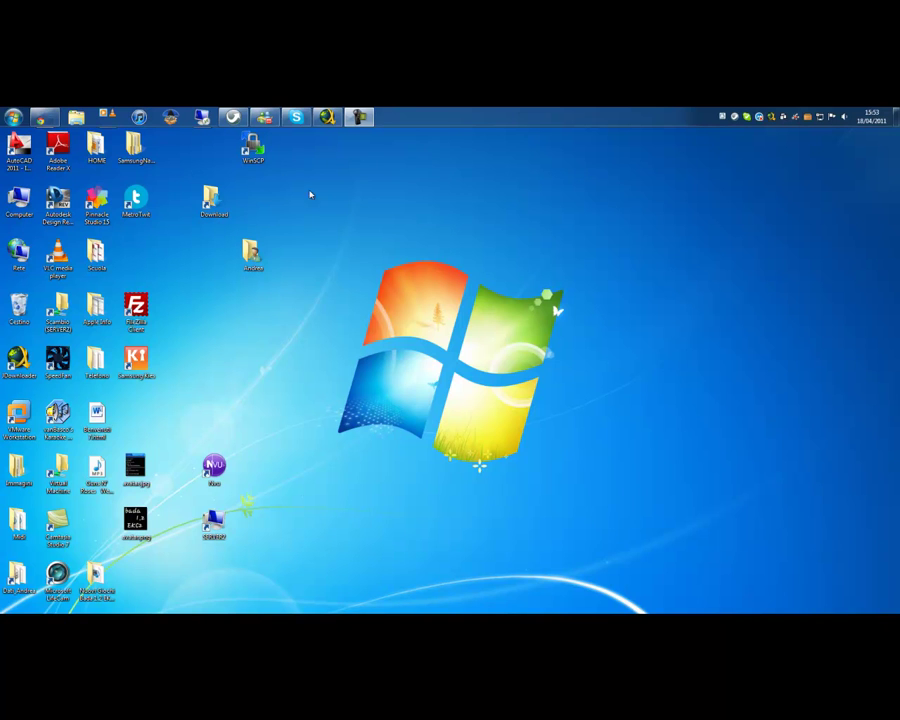
left_click(134, 150)
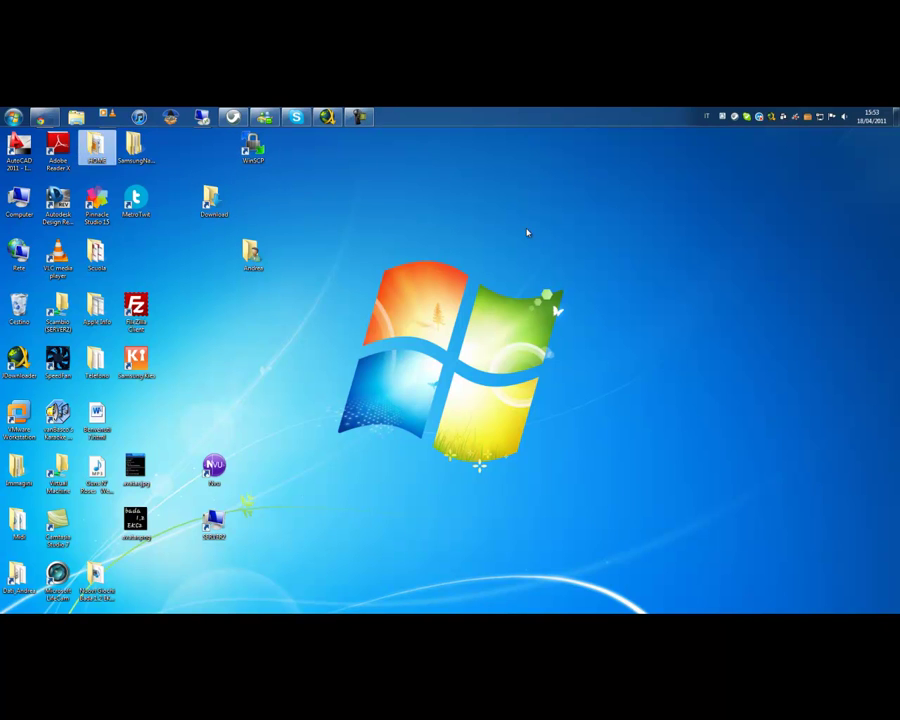
key("super+t")
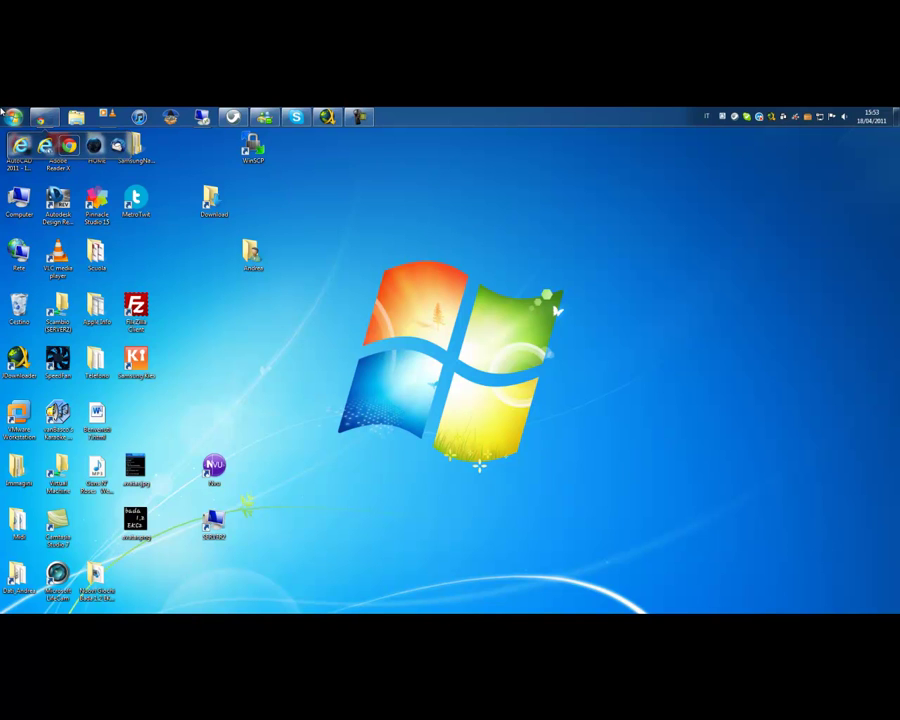
key("super")
key("Escape")
- Locate the Windows 8 Millestone1 ISO under Sistemi Operativi on the personal data share, dismiss the chat notification and close the window
key("super+t")
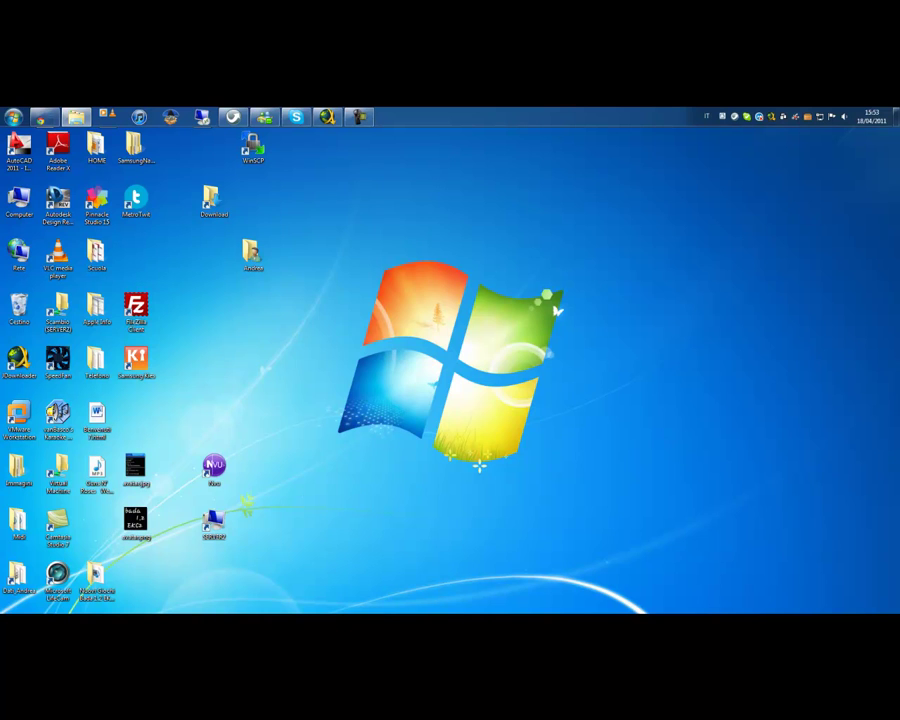
key("Return")
double_click(283, 376)
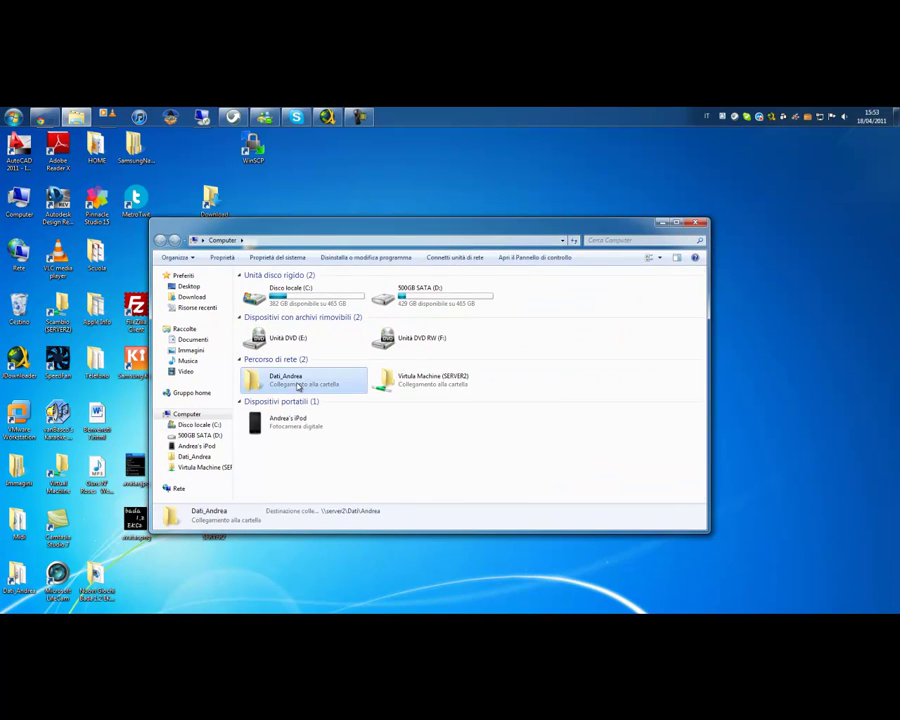
double_click(275, 414)
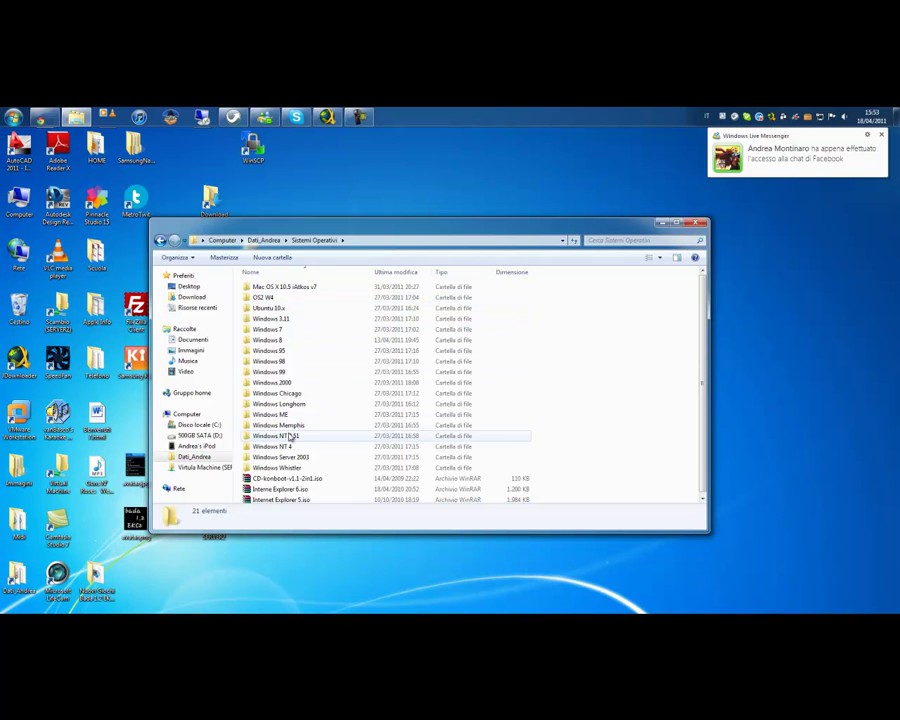
double_click(270, 340)
double_click(272, 287)
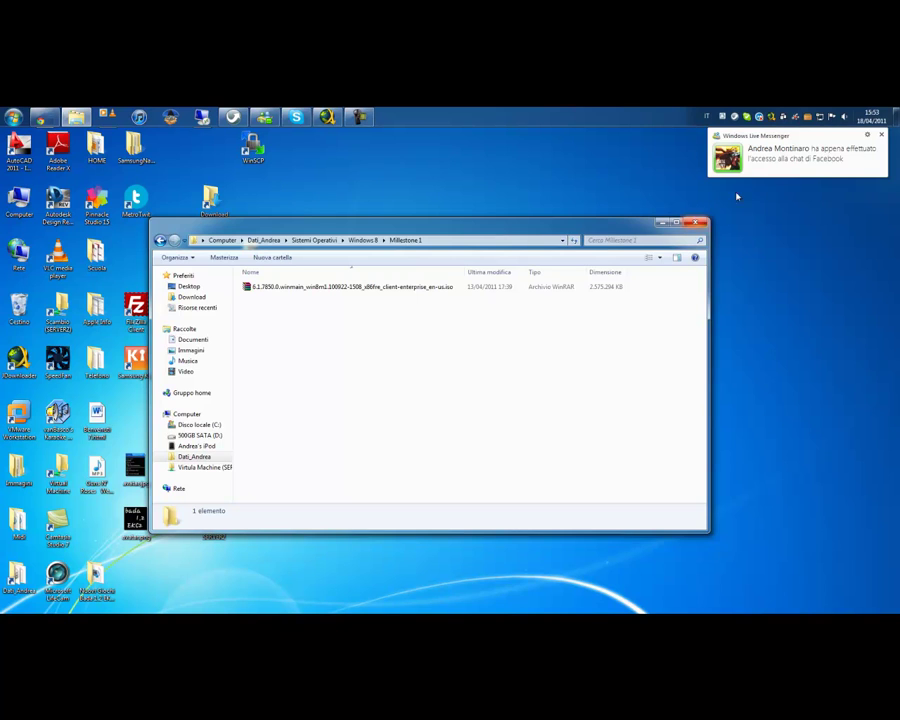
left_click(881, 135)
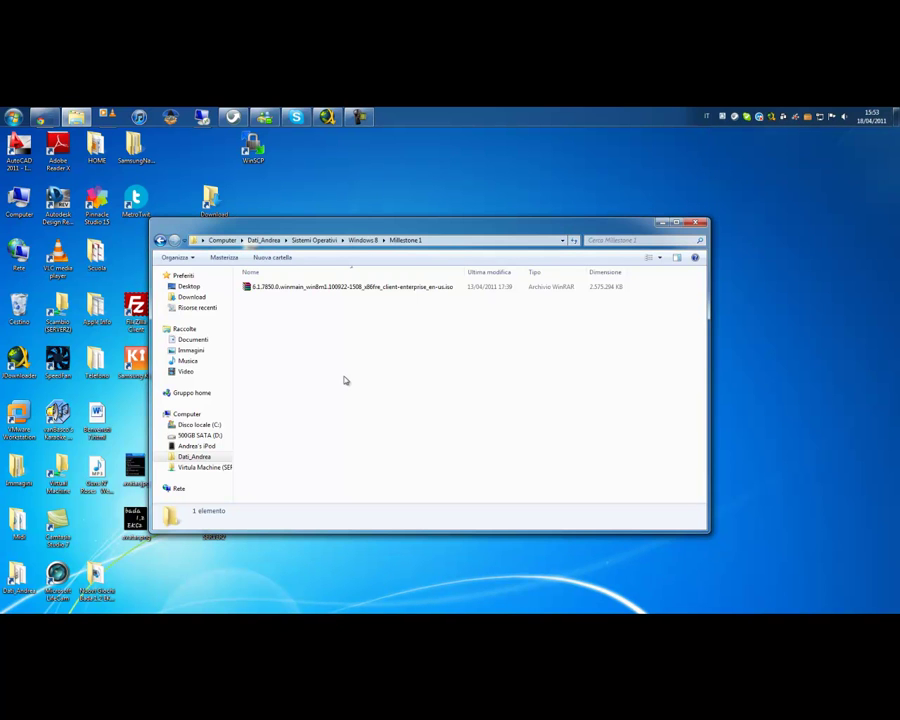
left_click(696, 226)
- Switch to VMware Workstation, power on the Windows 8 Millestone 1 7850 virtual machine and show it full screen
left_click(14, 117)
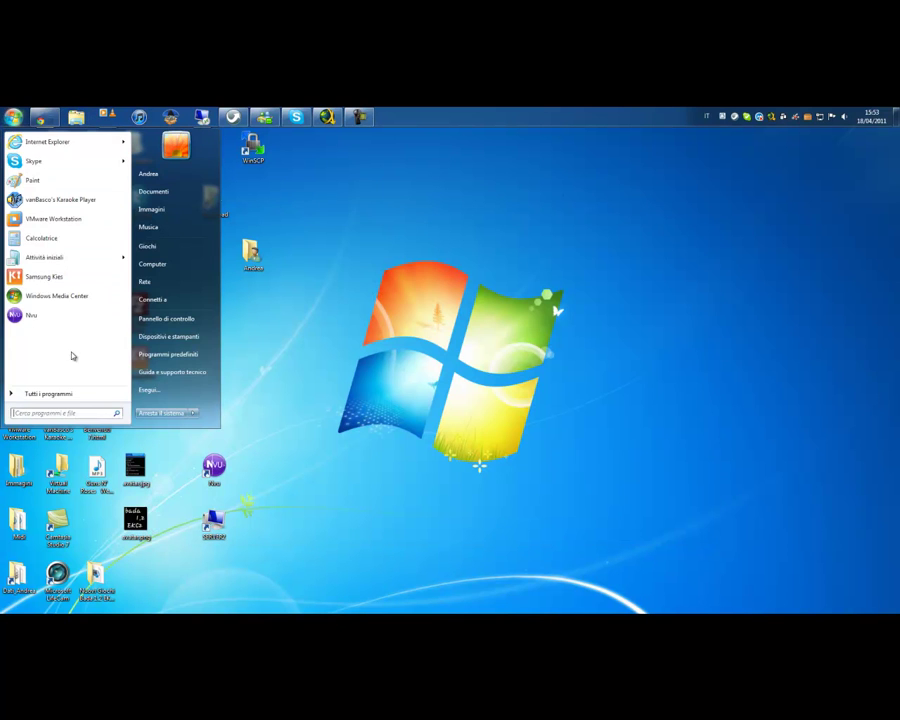
left_click(42, 238)
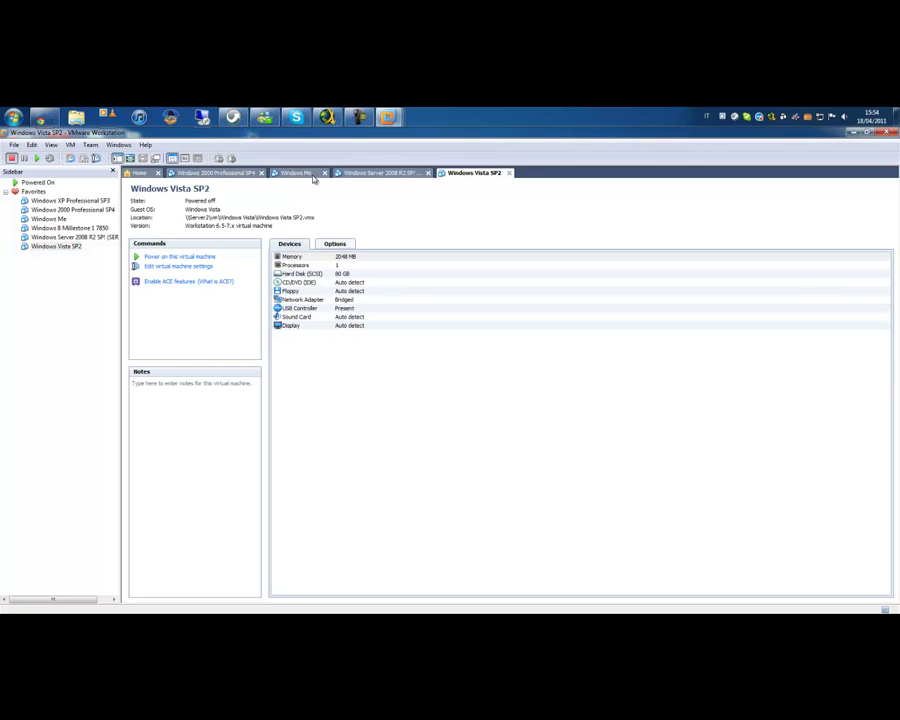
key("ctrl+shift+Tab")
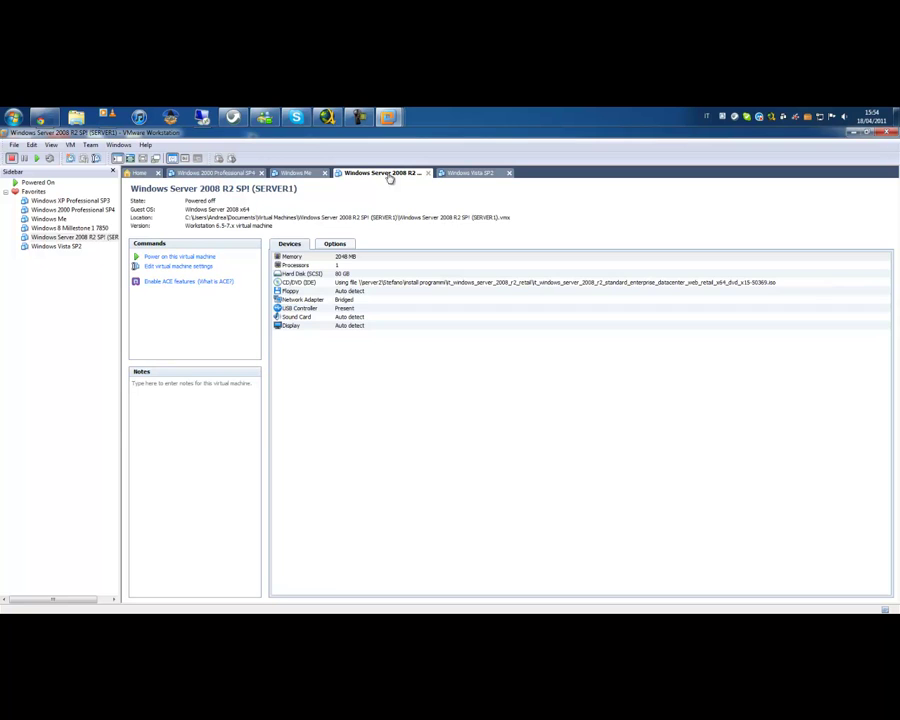
left_click(59, 228)
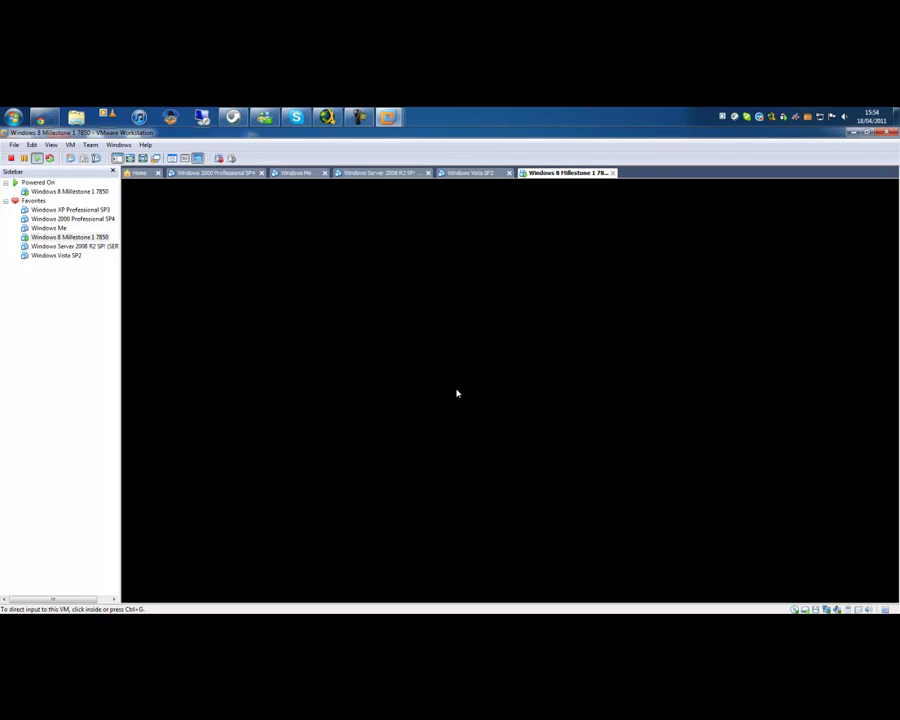
left_click(142, 158)
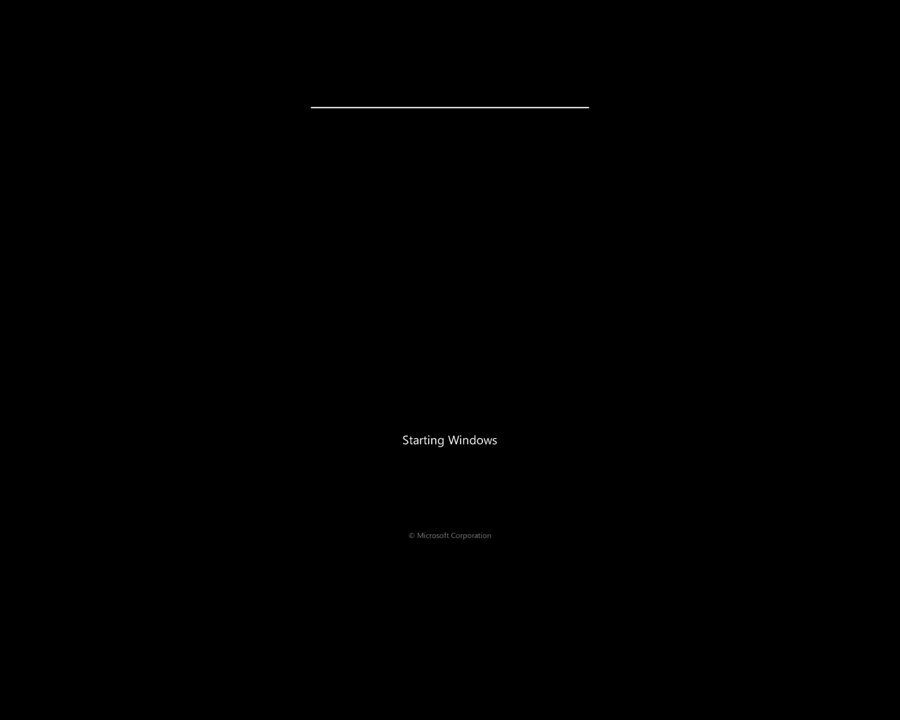
- On the host, open the Scambio share of SERVER2 from the network and place its window beside the Download folder
mouse_move(450, 106)
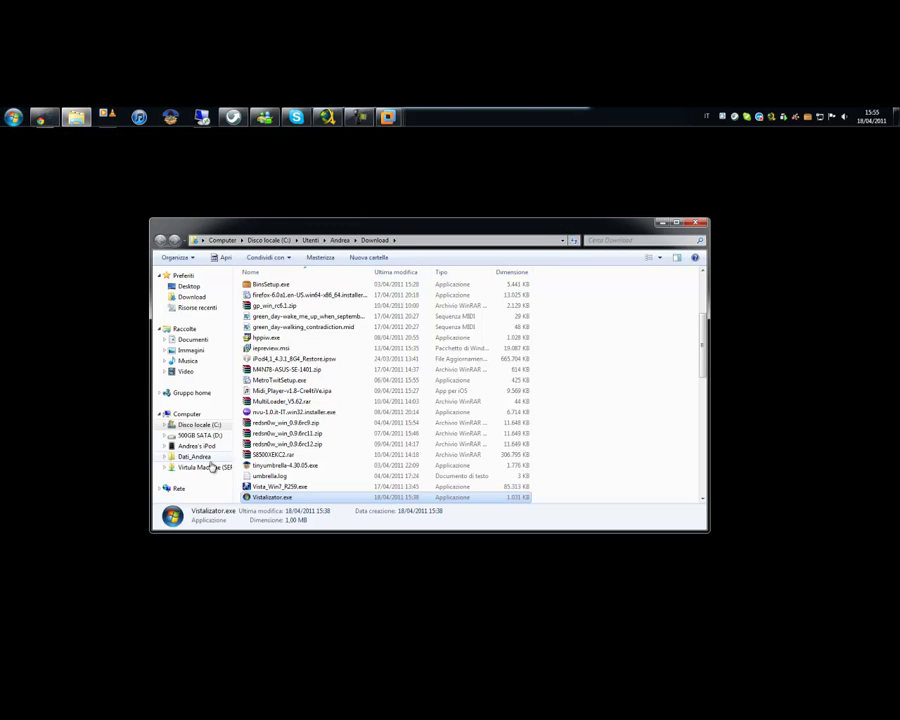
left_click(8, 113)
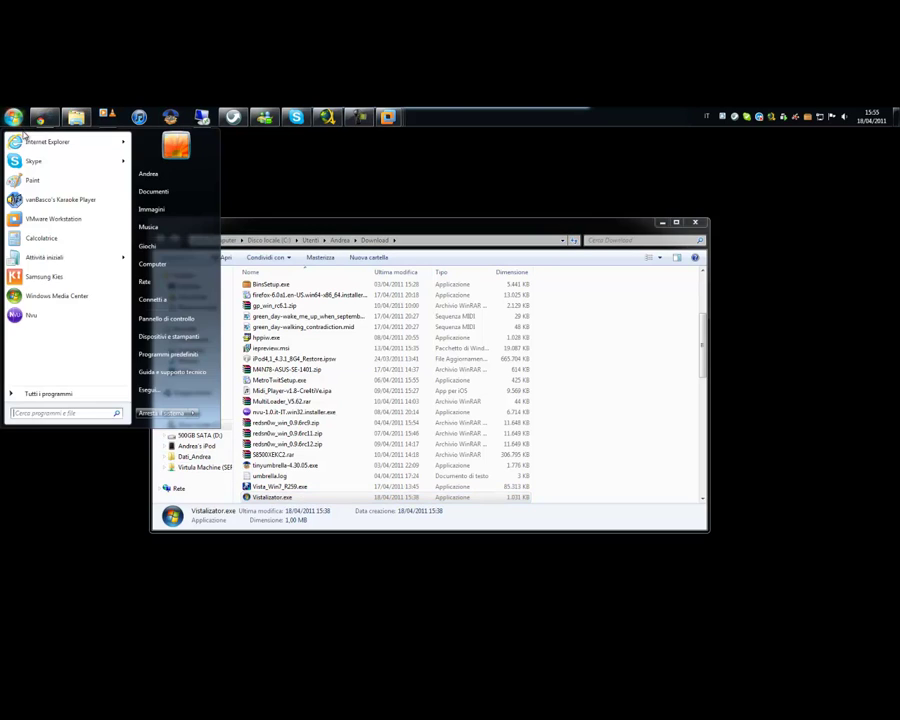
left_click(159, 283)
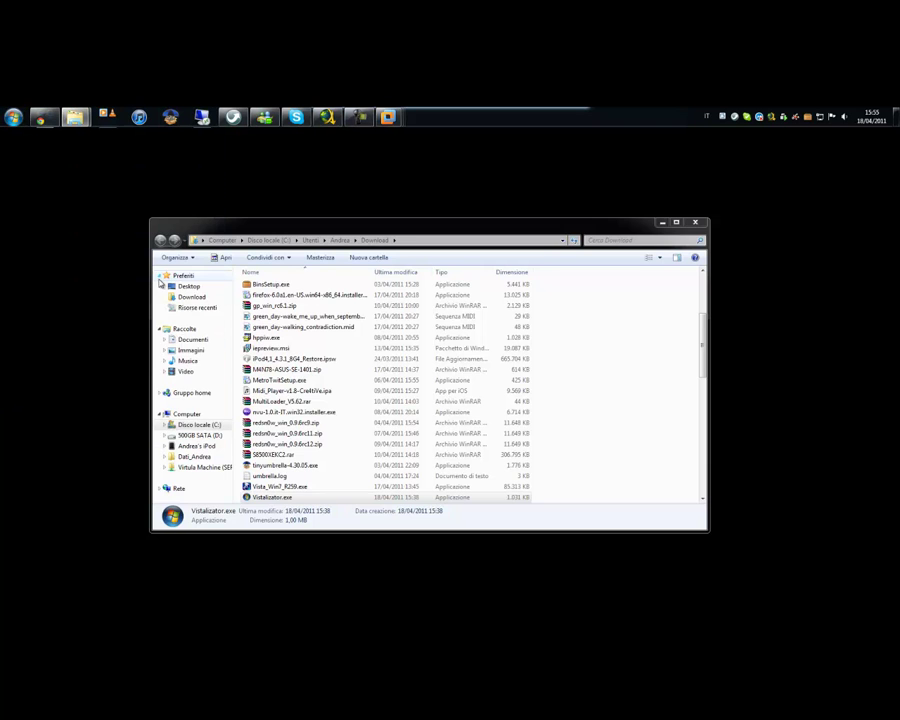
left_click_drag(362, 241, 473, 140)
left_click_drag(240, 228, 112, 282)
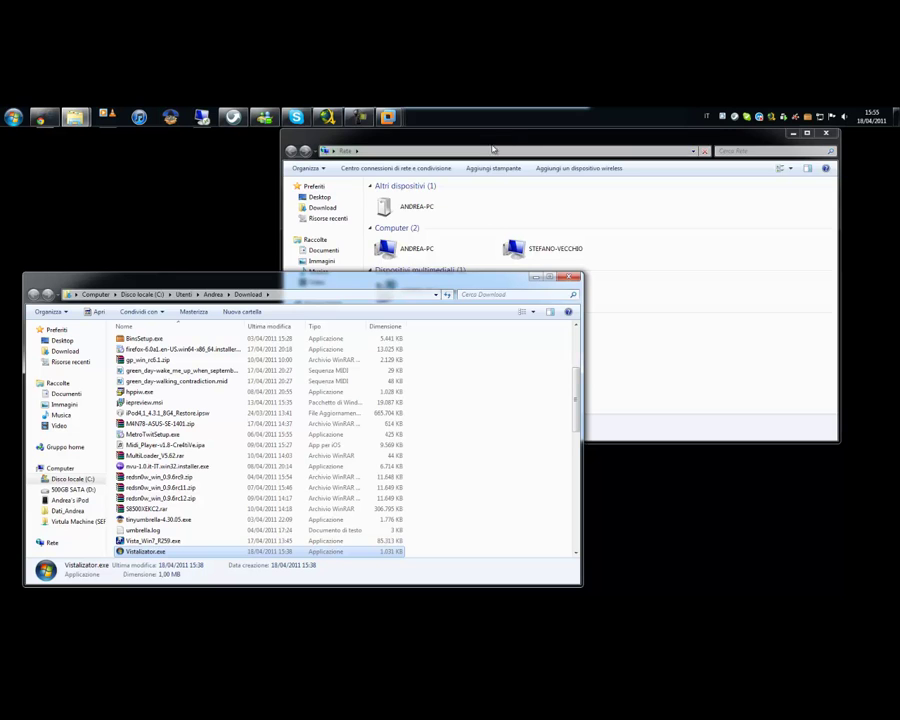
left_click_drag(500, 136, 516, 146)
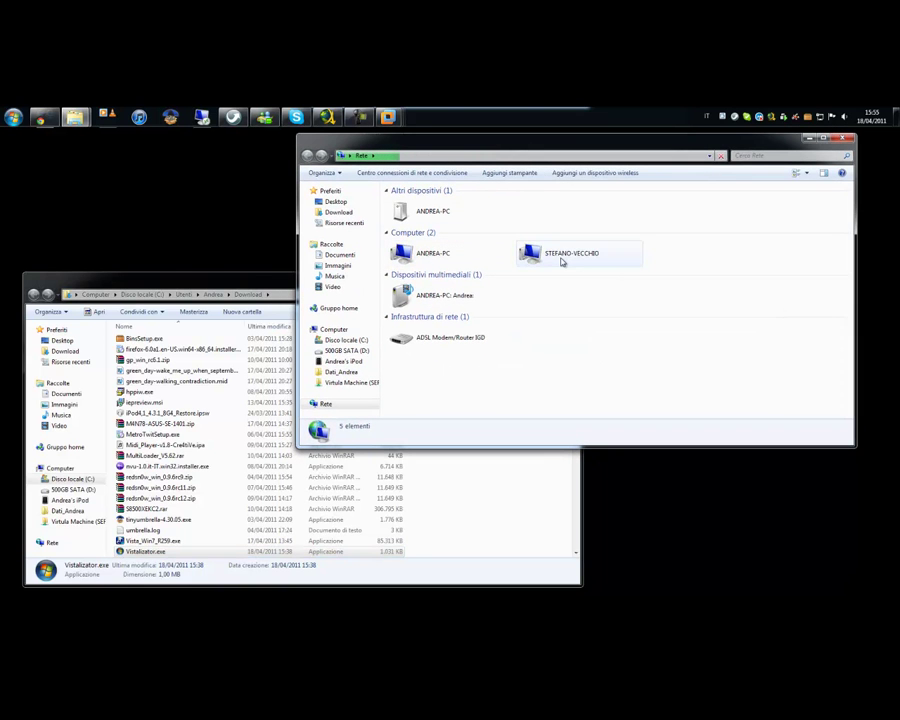
double_click(683, 255)
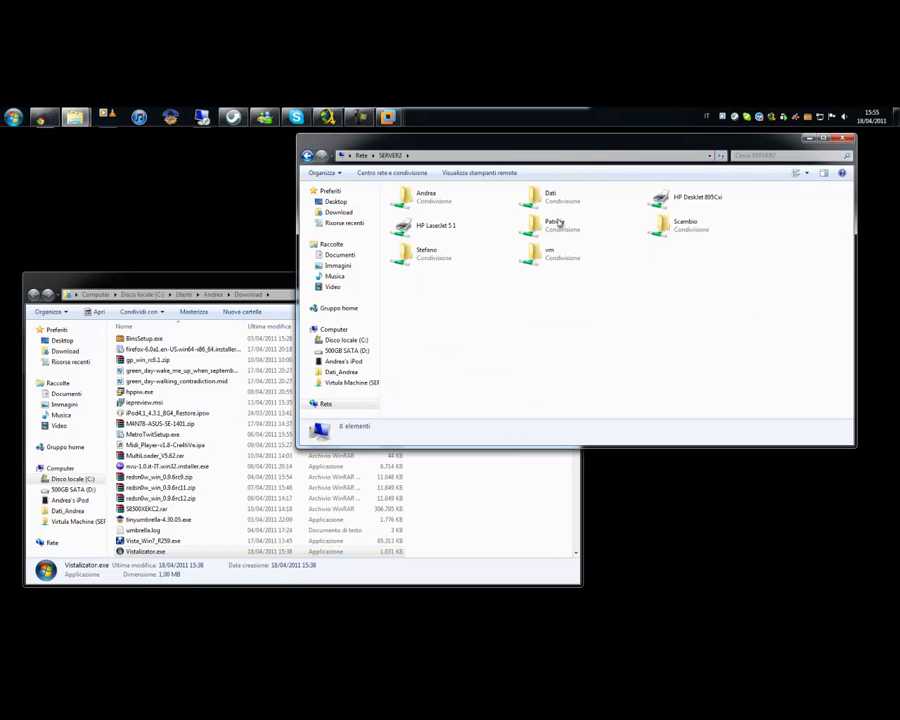
double_click(677, 236)
- Copy Vistalizator.exe from the Download folder to the Scambio share on SERVER2
left_click(533, 520)
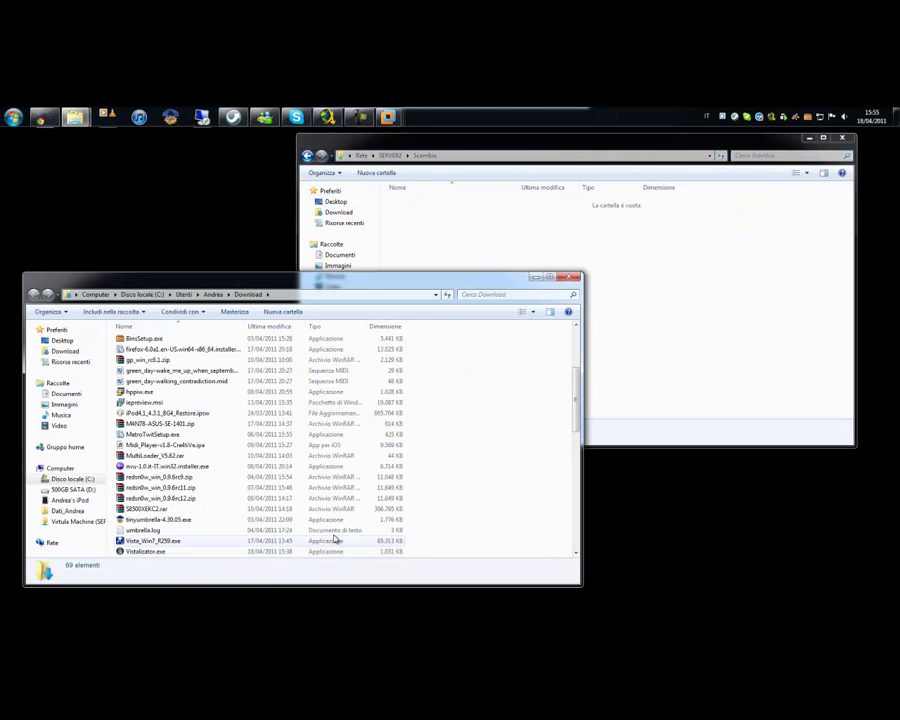
left_click(125, 551)
left_click_drag(125, 551, 667, 305)
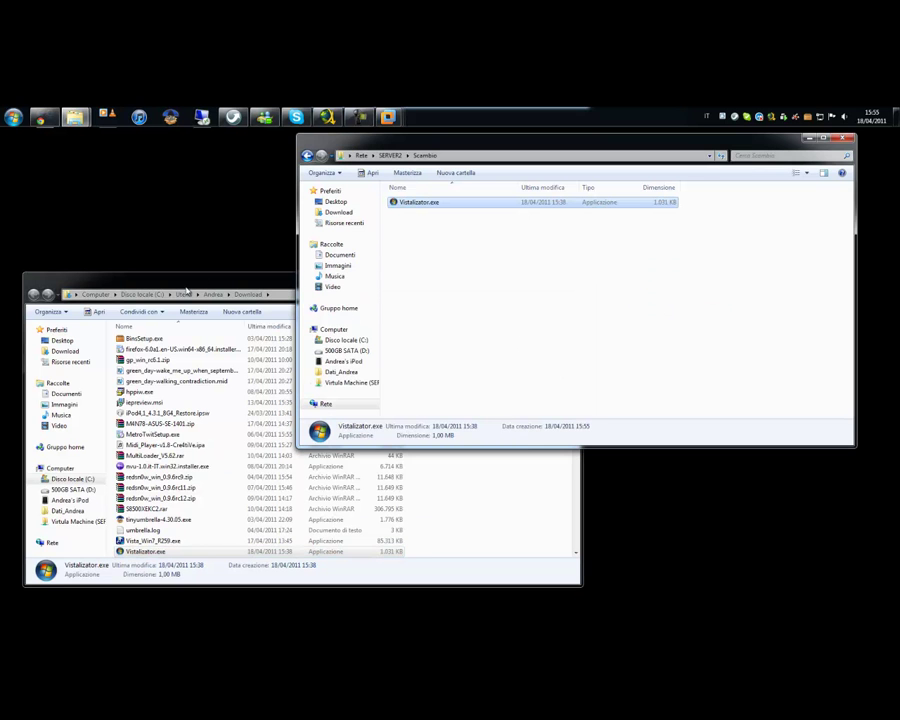
- Look through the Download folder for the Windows 7 language pack file, minimize the folder window and return to the virtual machine
left_click(228, 281)
scroll(210, 373, "up", 5)
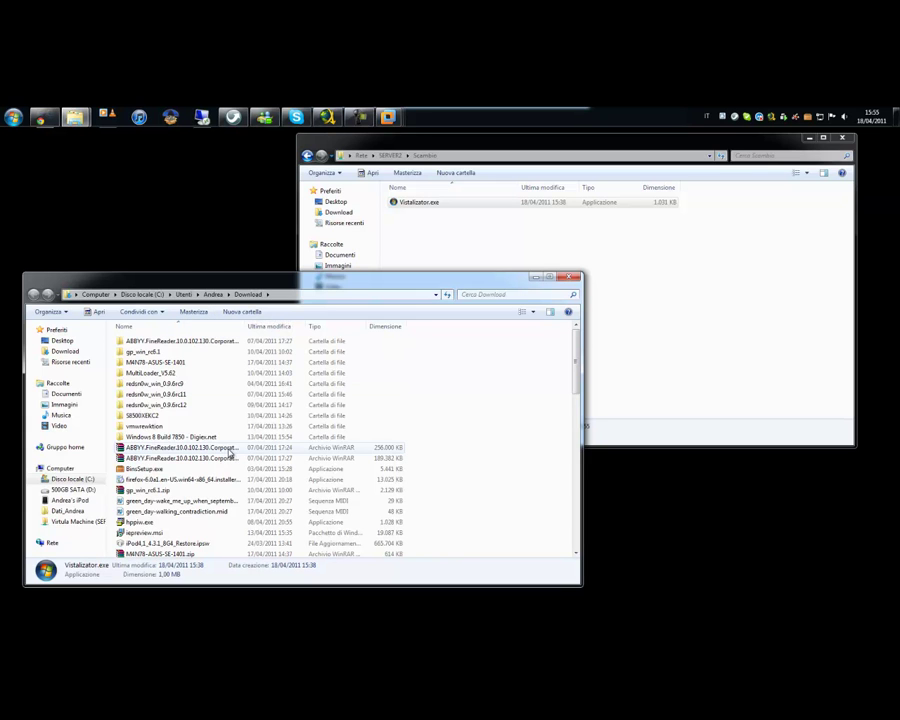
scroll(199, 424, "down", 7)
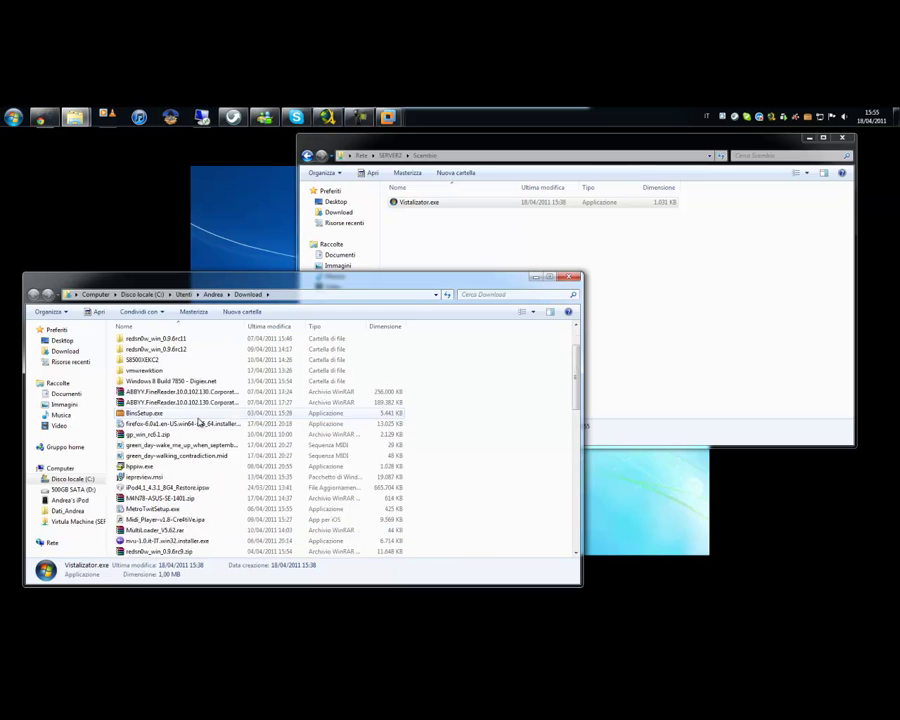
scroll(199, 424, "down", 2)
scroll(199, 424, "up", 2)
scroll(199, 424, "down", 1)
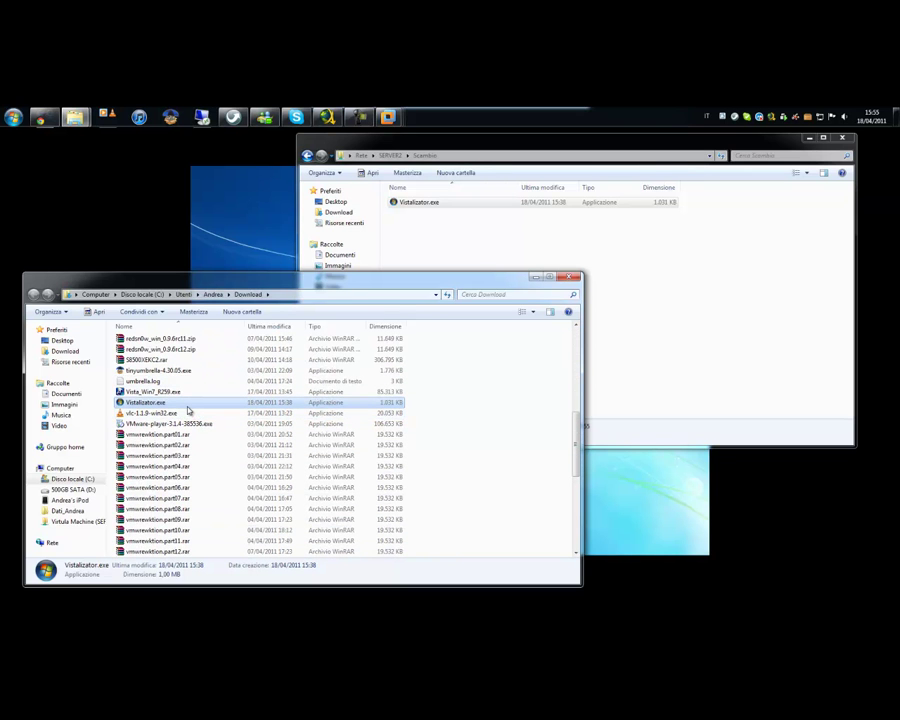
mouse_move(188, 410)
scroll(188, 410, "down", 7)
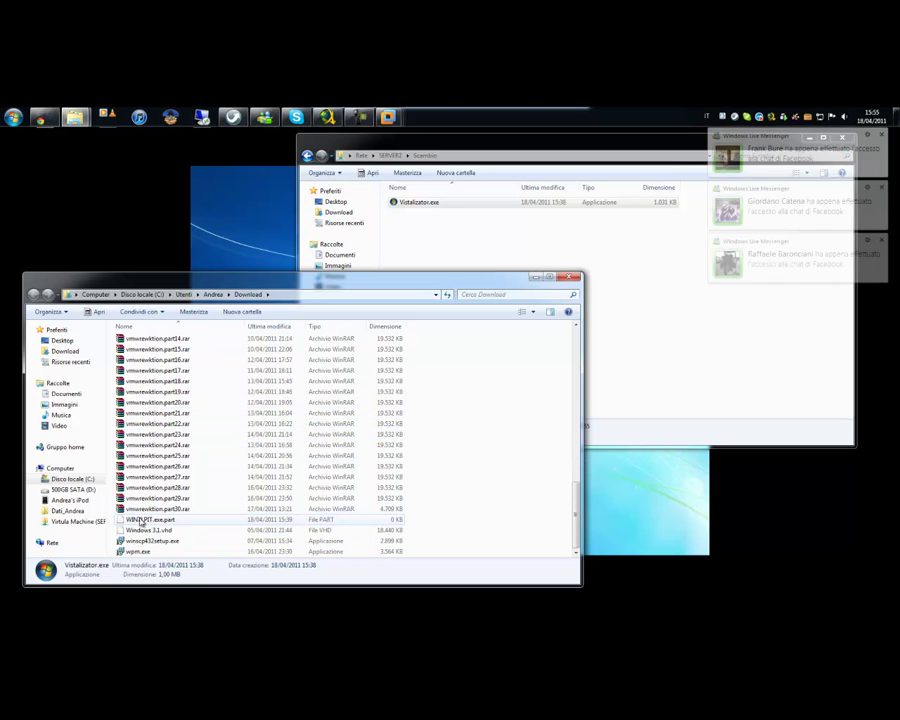
left_click(150, 520)
left_click(537, 277)
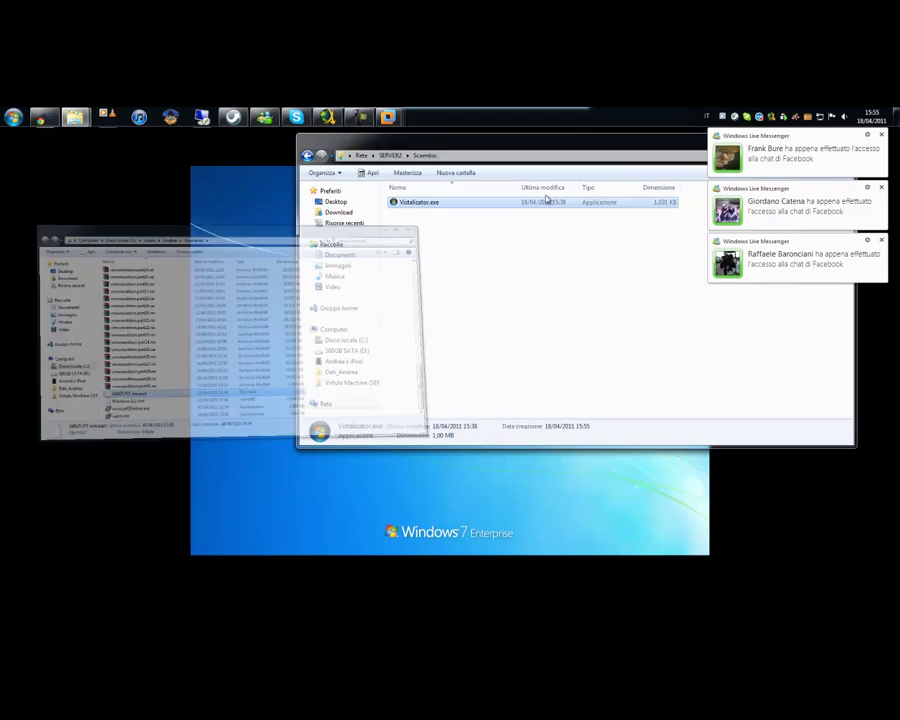
left_click(5, 285)
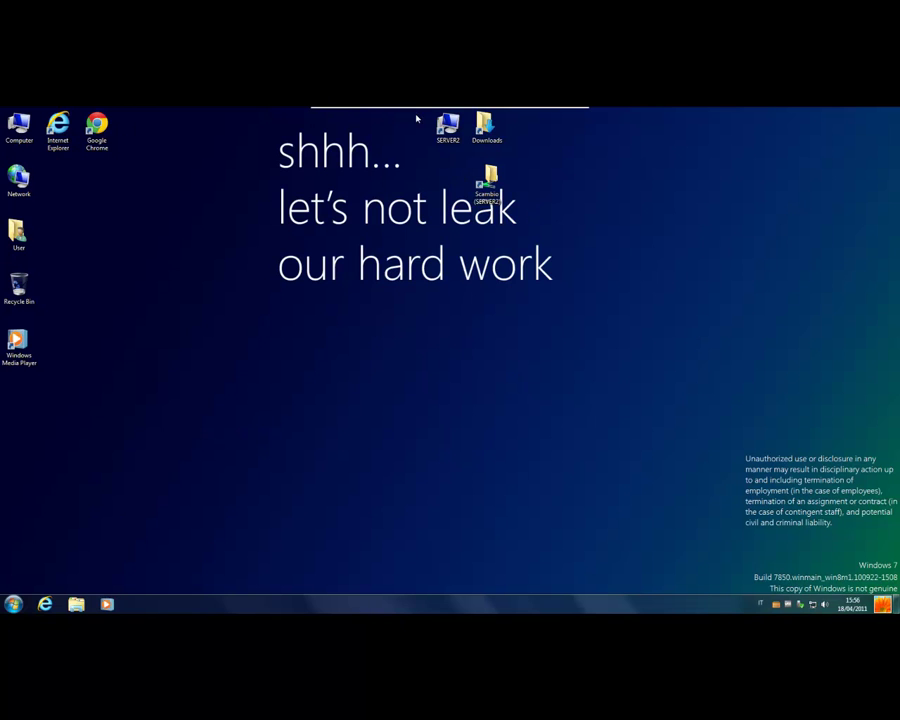
- Examine the virtual machine's Start menu and the account tile's options, including Switch user
left_click(10, 603)
left_click(10, 603)
left_click(12, 603)
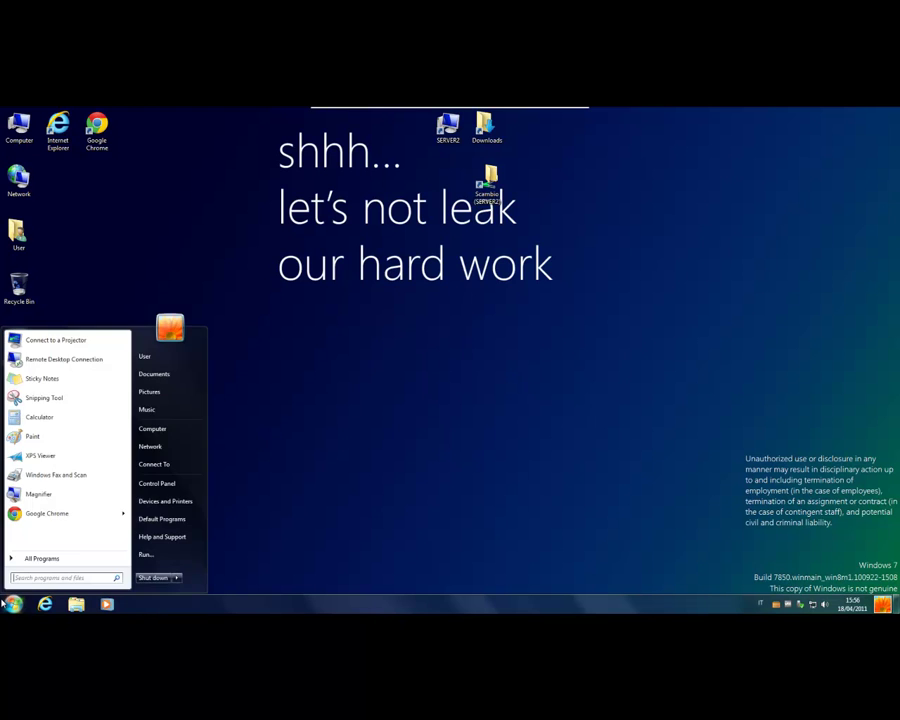
left_click(321, 387)
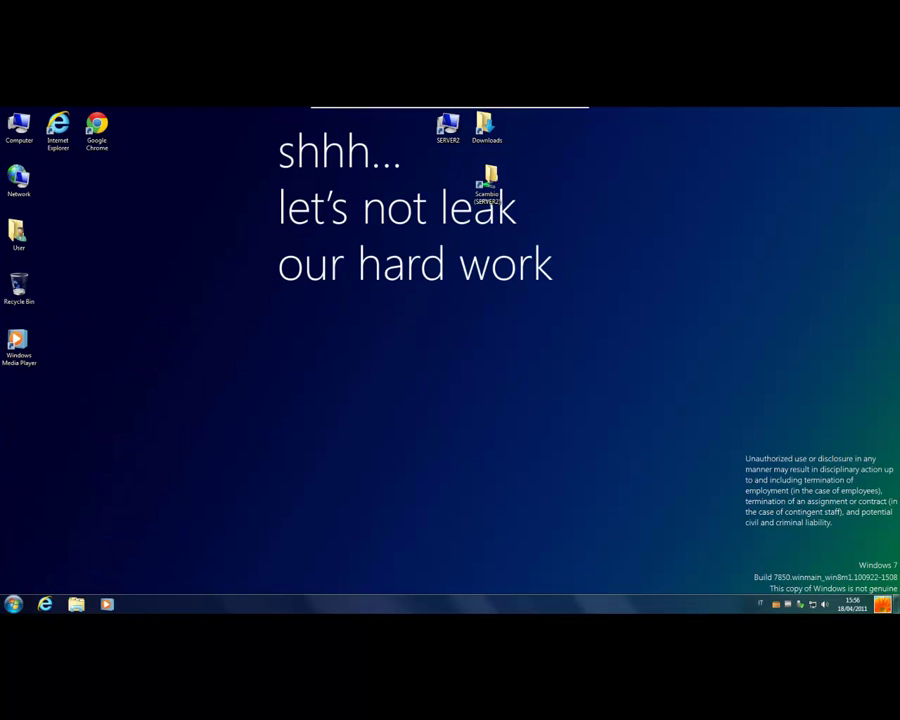
left_click(883, 604)
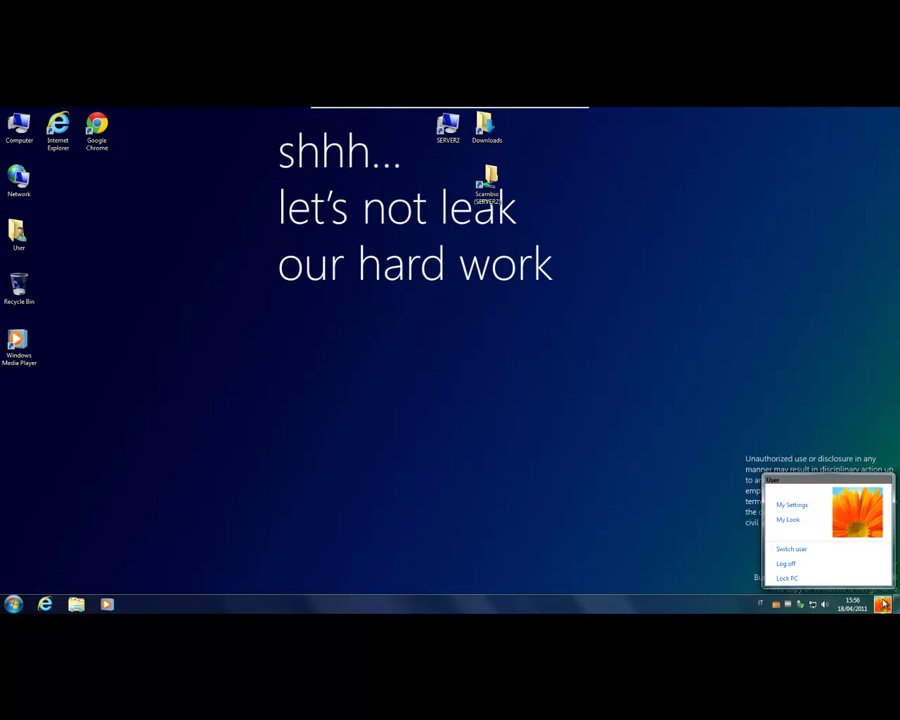
left_click(791, 549)
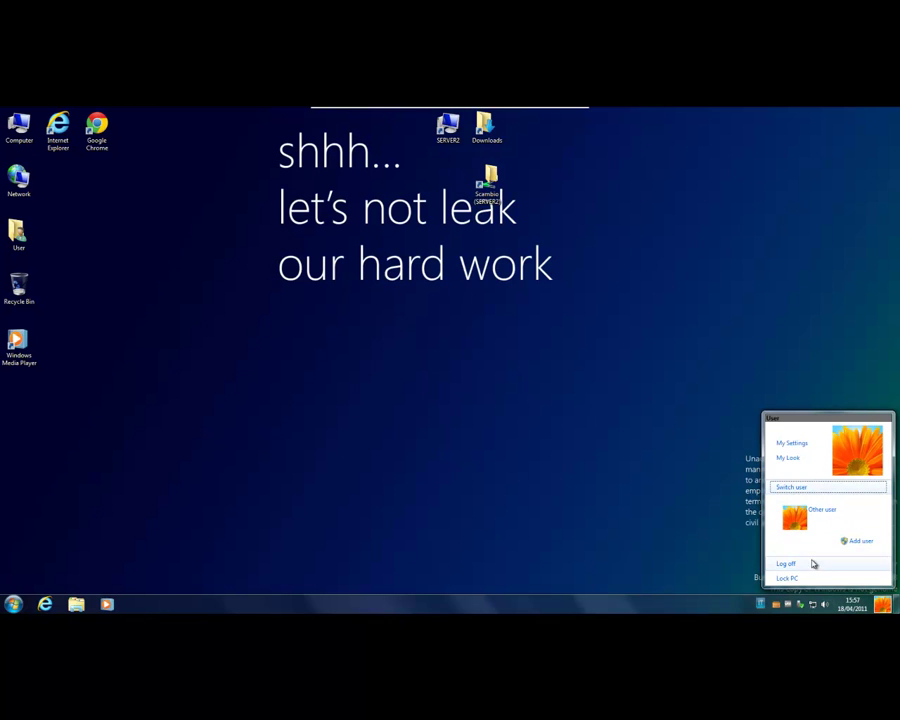
left_click(642, 476)
- Open the Control Panel inside the Windows 8 virtual machine
left_click(13, 603)
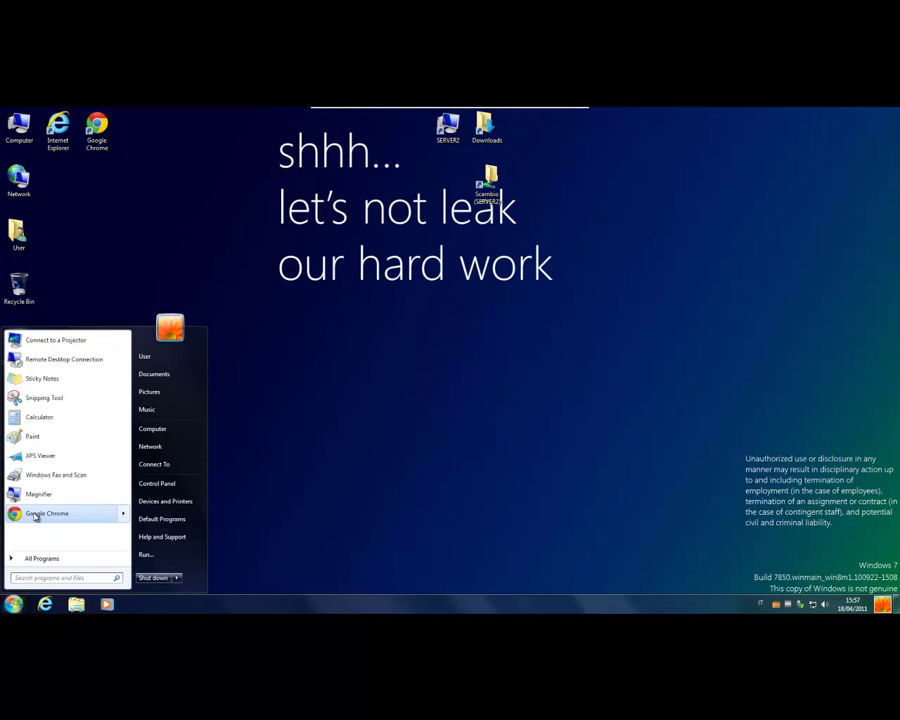
left_click(157, 484)
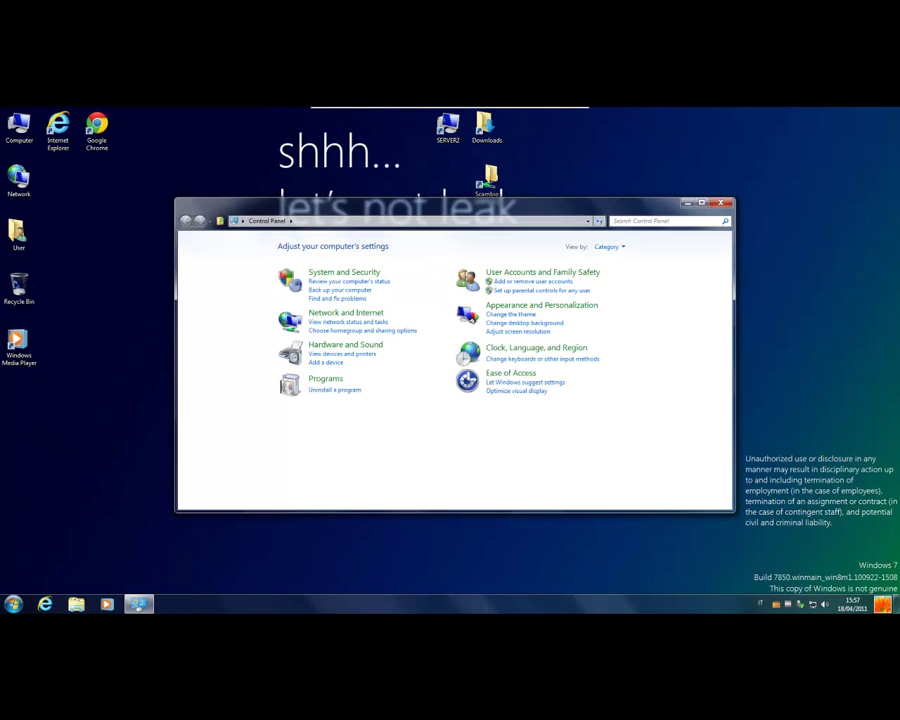
- Check the WIN7LPIT.exe language pack in the host's Download folder, minimize the folder and return to the Windows 8 Milestone 1 virtual machine
left_click(13, 117)
left_click(75, 117)
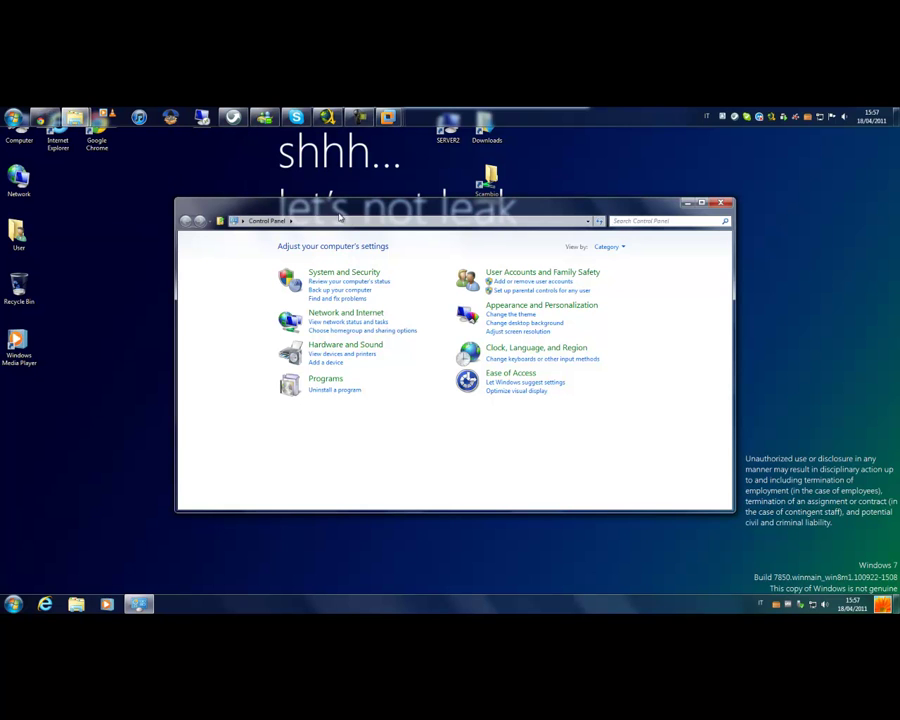
left_click(558, 113)
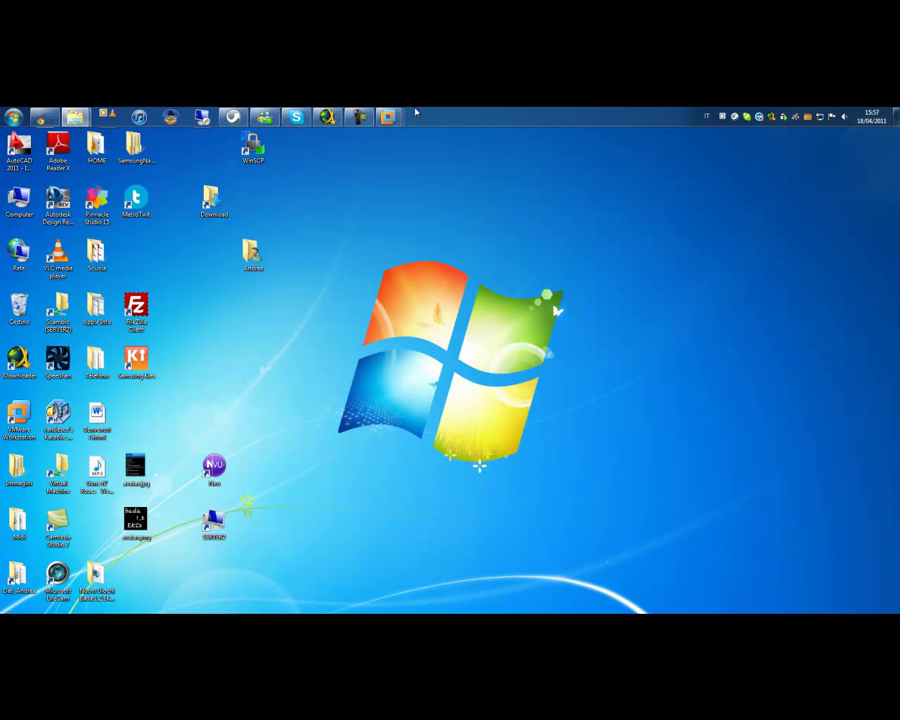
mouse_move(388, 117)
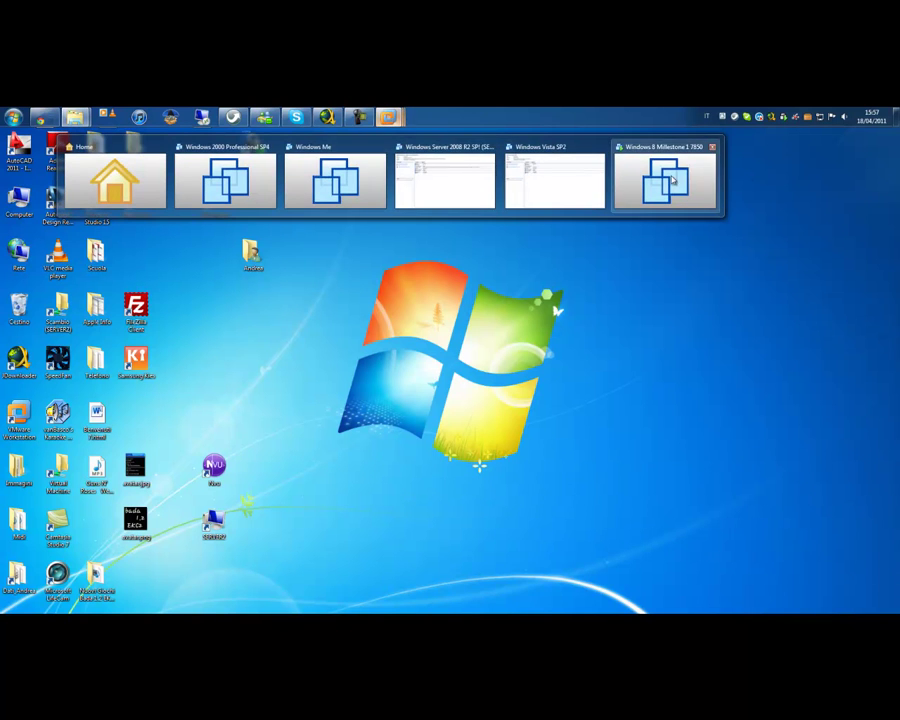
left_click(675, 181)
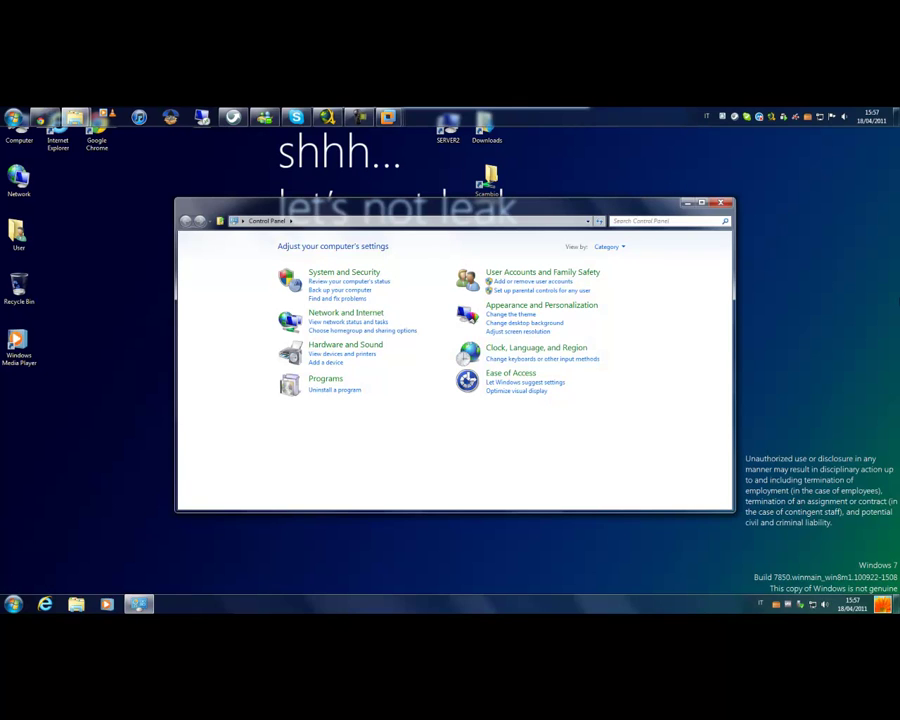
mouse_move(75, 117)
left_click(66, 177)
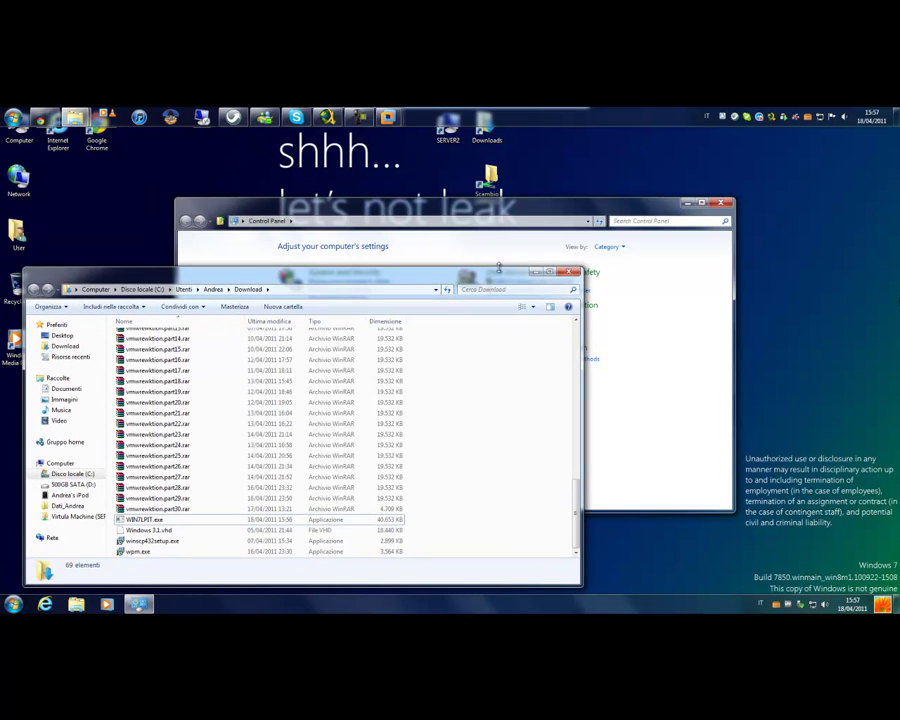
left_click(536, 271)
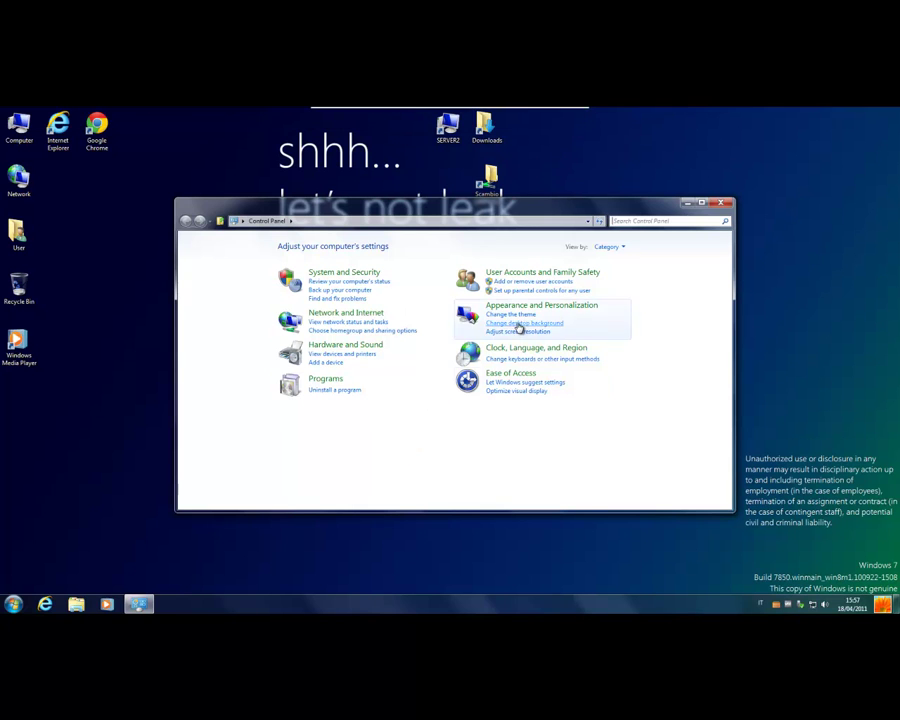
left_click(536, 276)
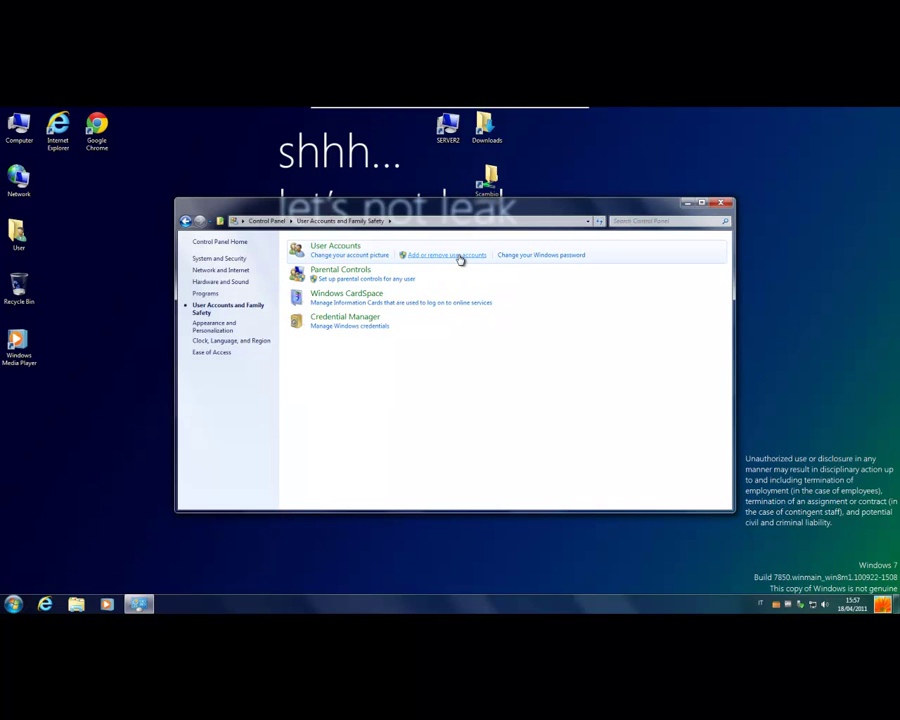
left_click(340, 247)
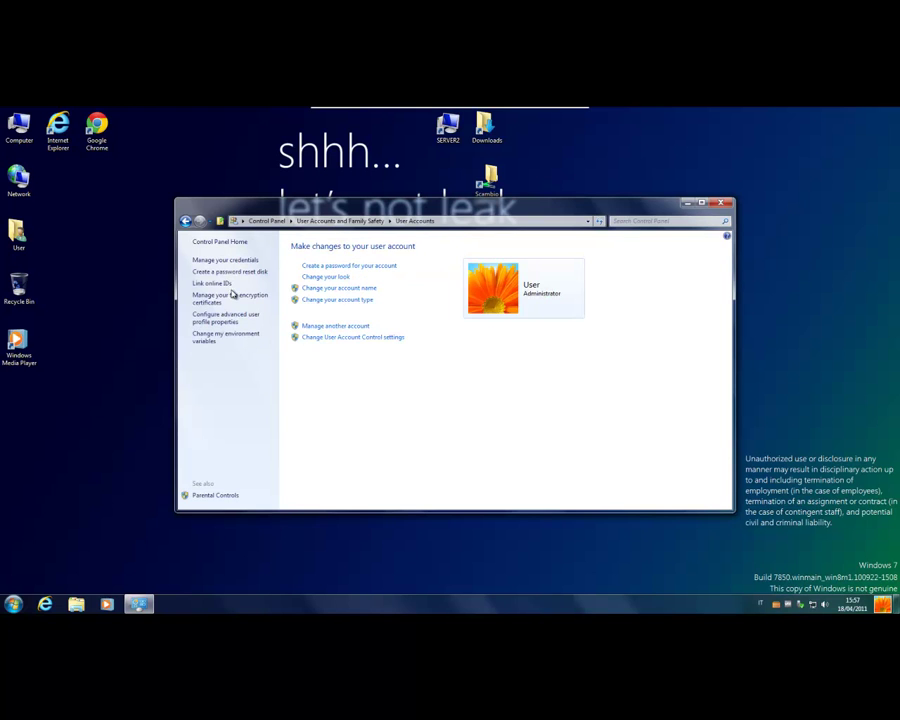
left_click(328, 326)
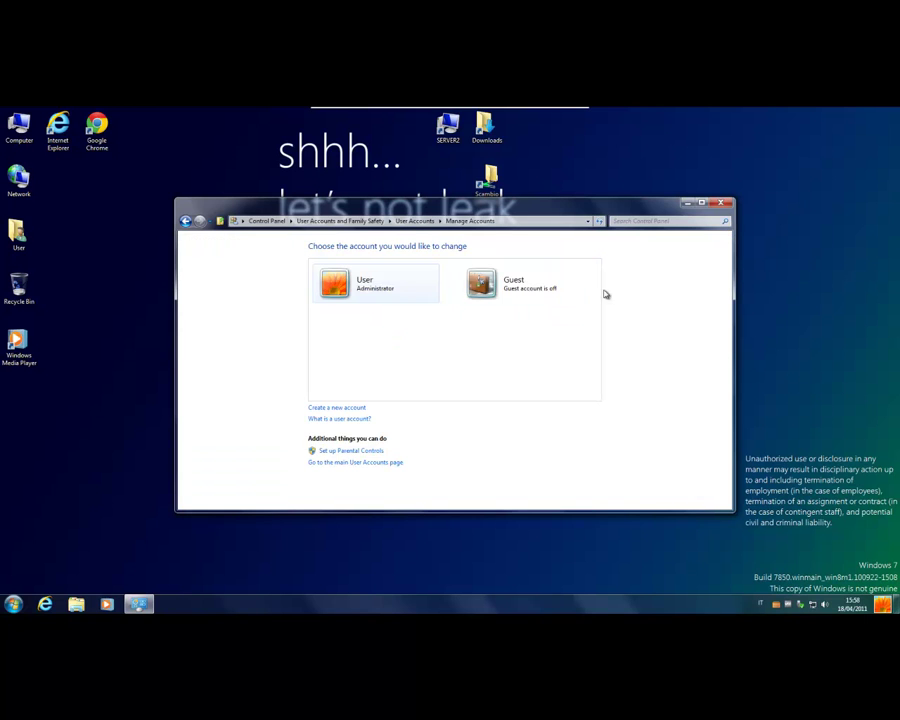
left_click(562, 288)
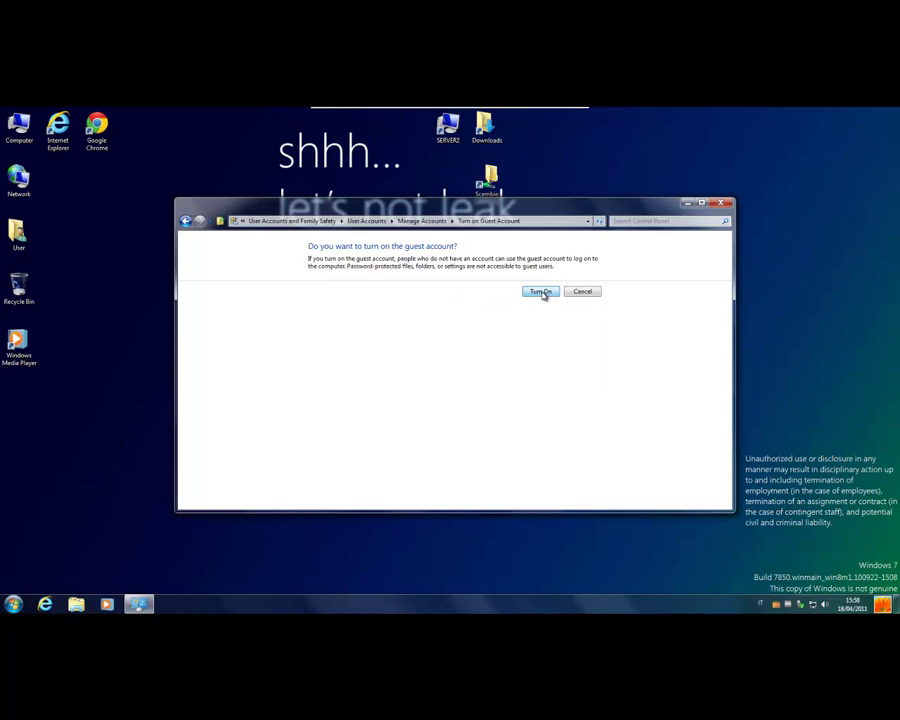
left_click(541, 292)
left_click(723, 204)
- Switch from the current session to the Guest account through the account tile
left_click(884, 606)
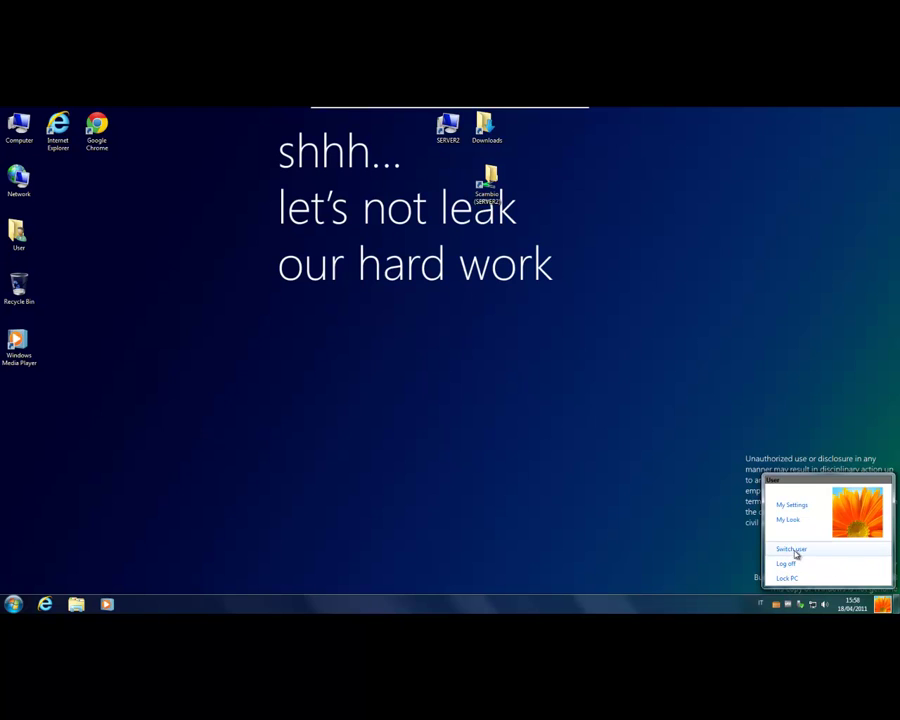
left_click(795, 547)
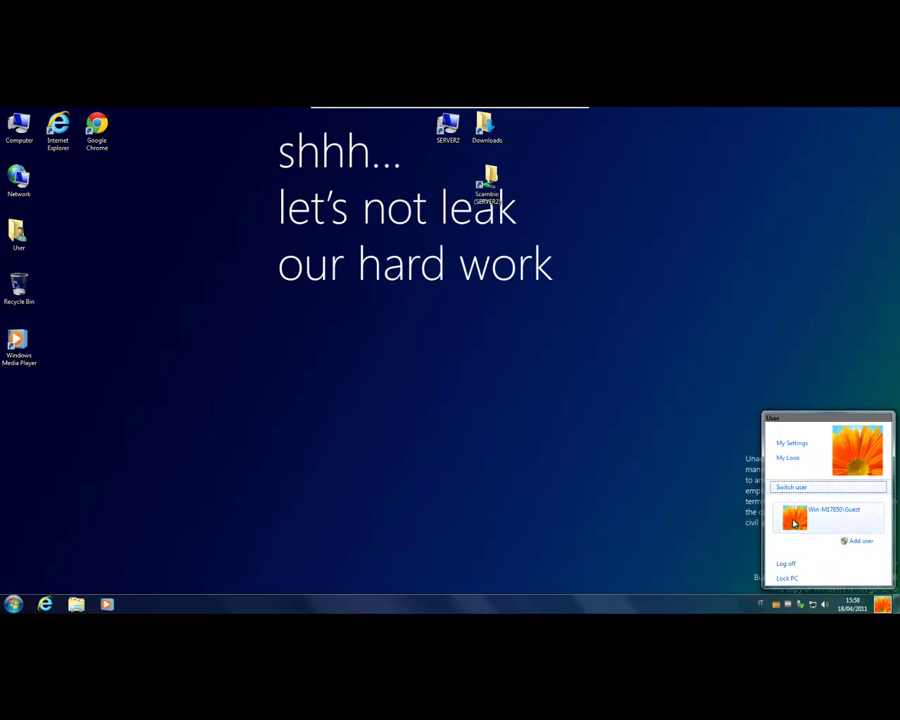
left_click(863, 521)
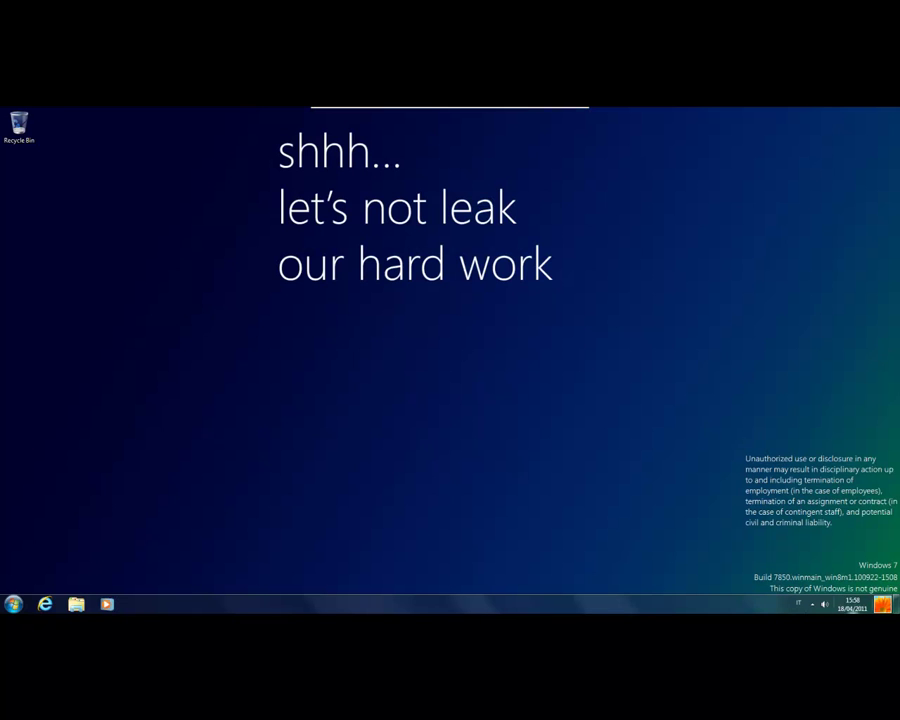
- Log off the Guest session and sign back in to the User account
left_click(18, 606)
left_click(12, 424)
left_click(883, 604)
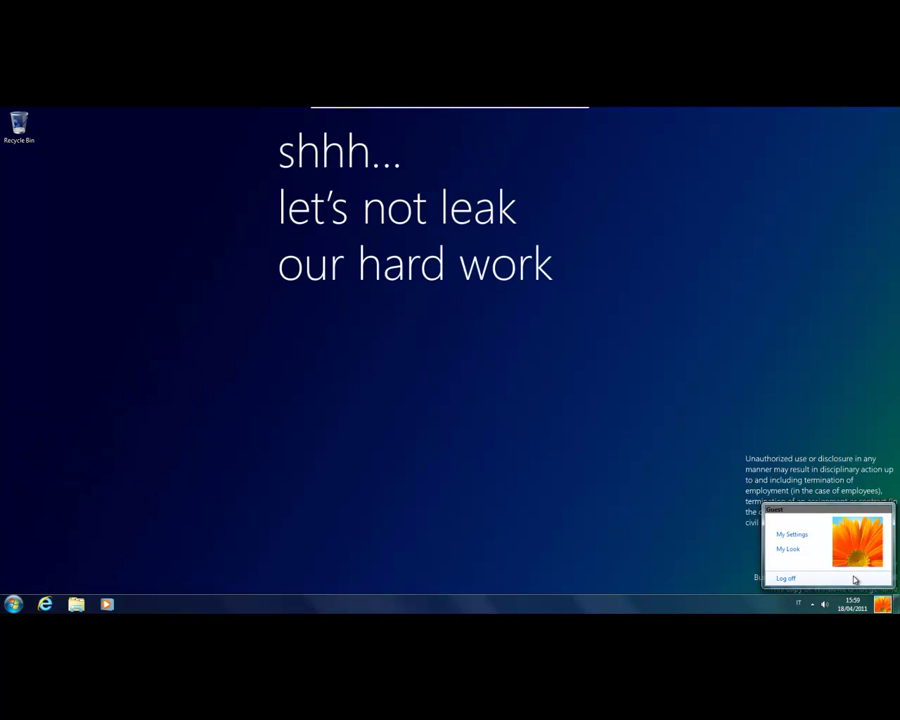
left_click(786, 579)
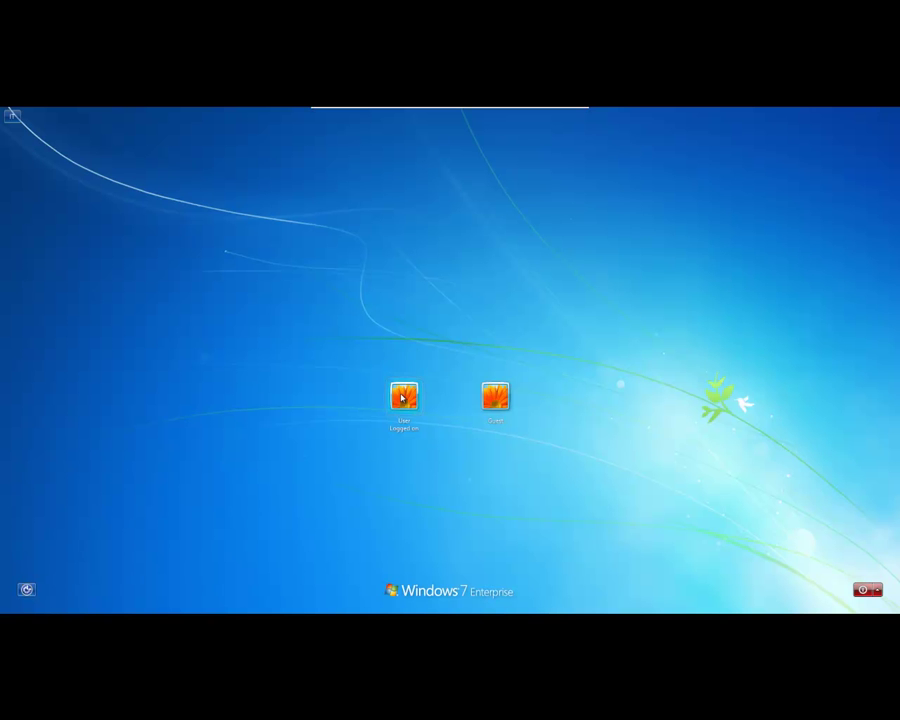
left_click(403, 397)
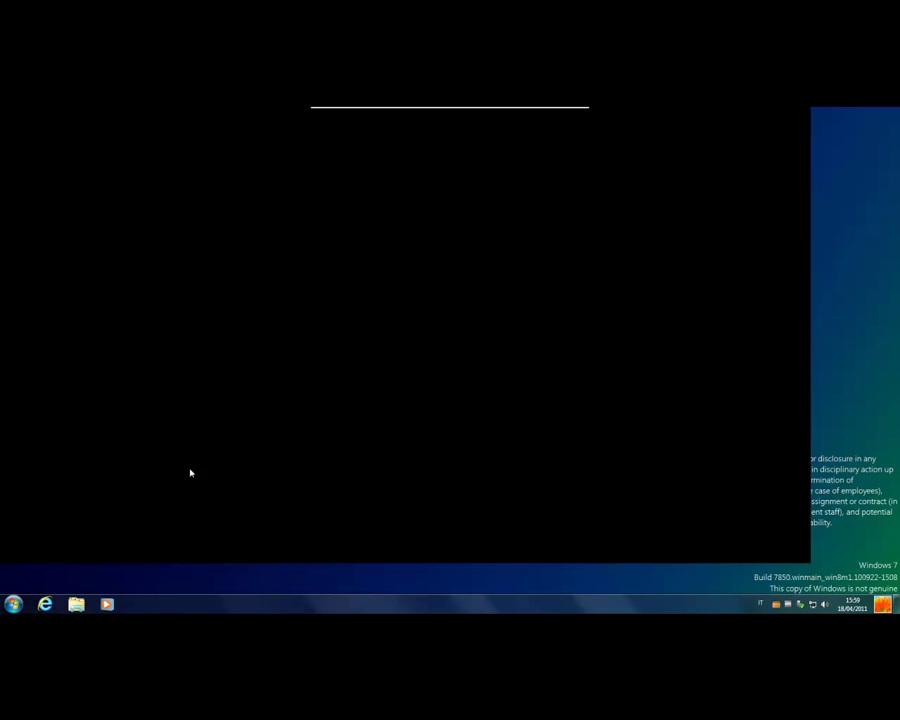
- Run winver, move the About Windows dialog to the middle of the desktop to read the version details, and close it
key("super")
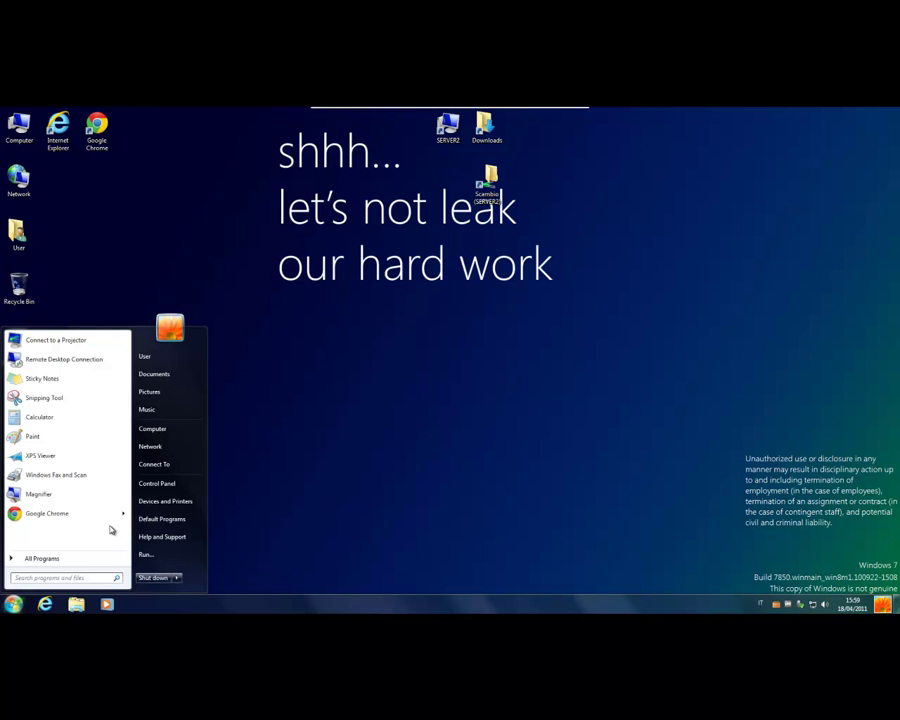
type("winver")
key("Return")
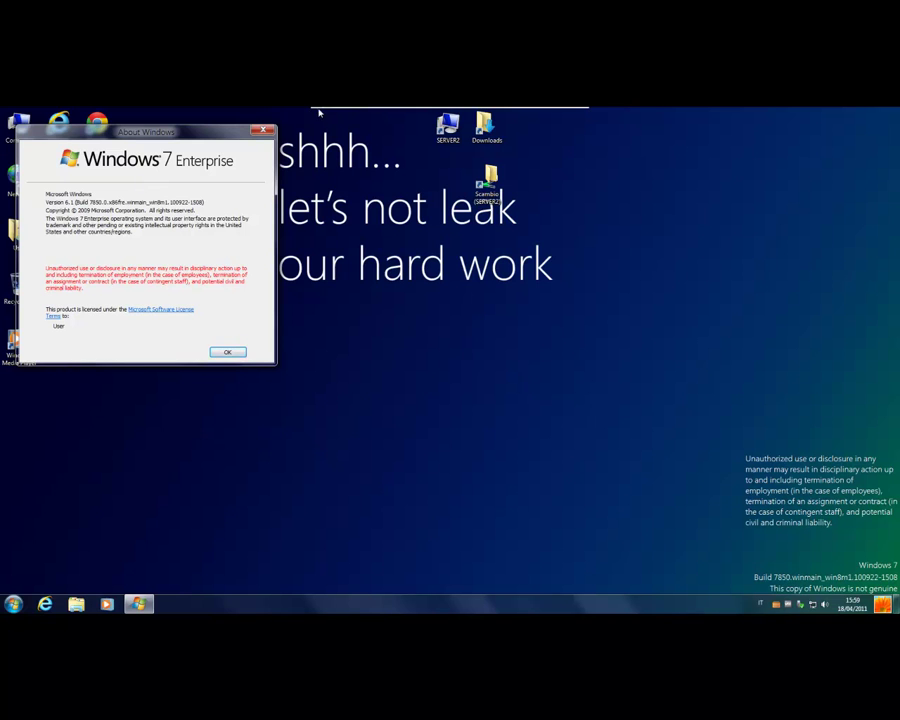
left_click_drag(187, 133, 444, 259)
left_click_drag(483, 264, 530, 251)
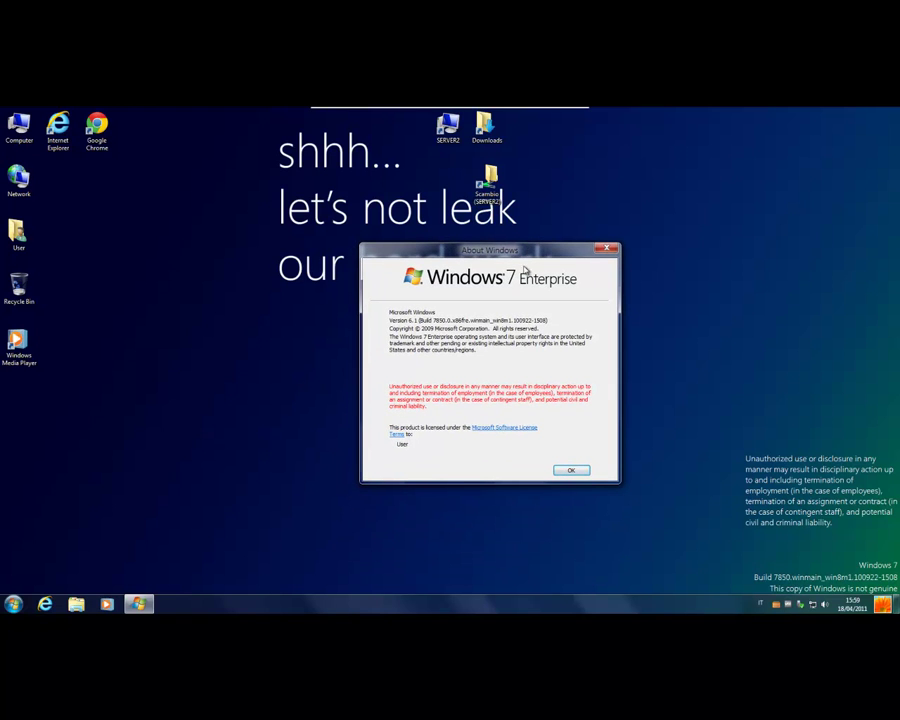
left_click(608, 246)
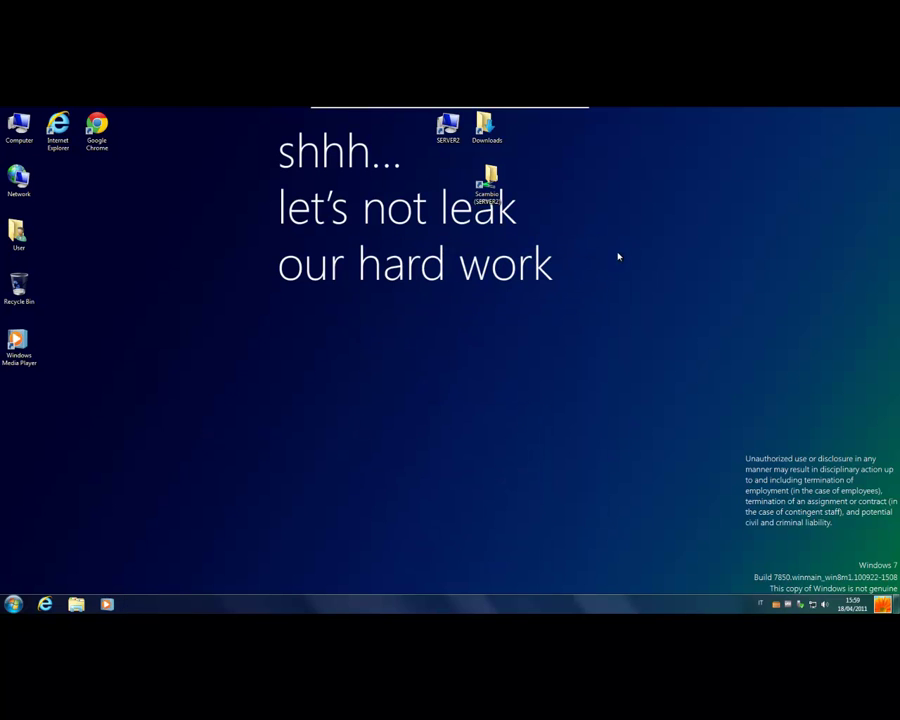
- Open the Personalization settings for the virtual machine's desktop and reposition the window
left_click(10, 604)
left_click(10, 604)
left_click(10, 604)
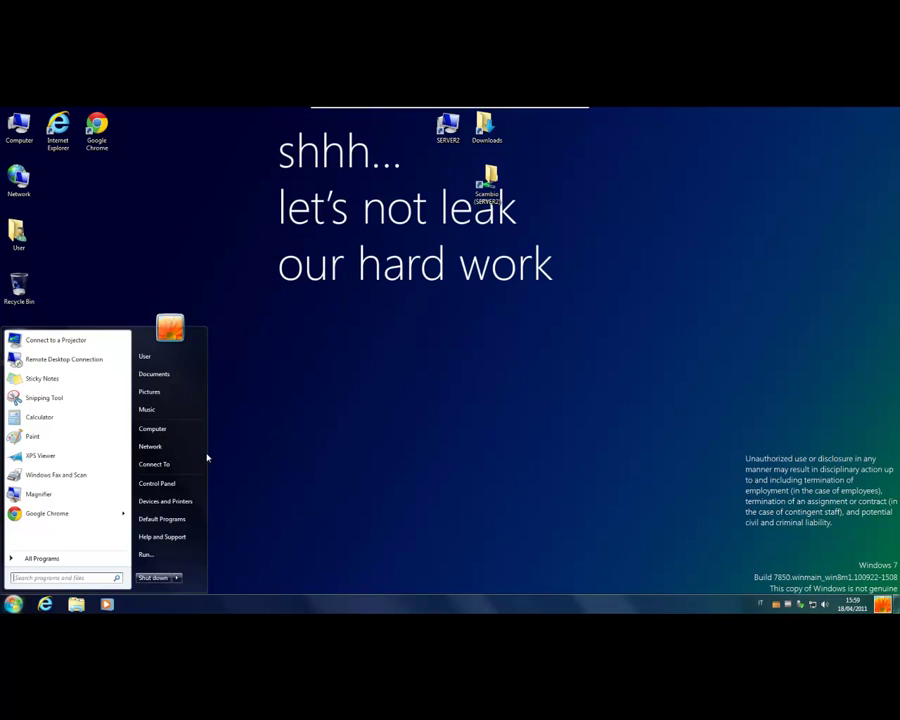
left_click(360, 396)
right_click(360, 394)
left_click(410, 500)
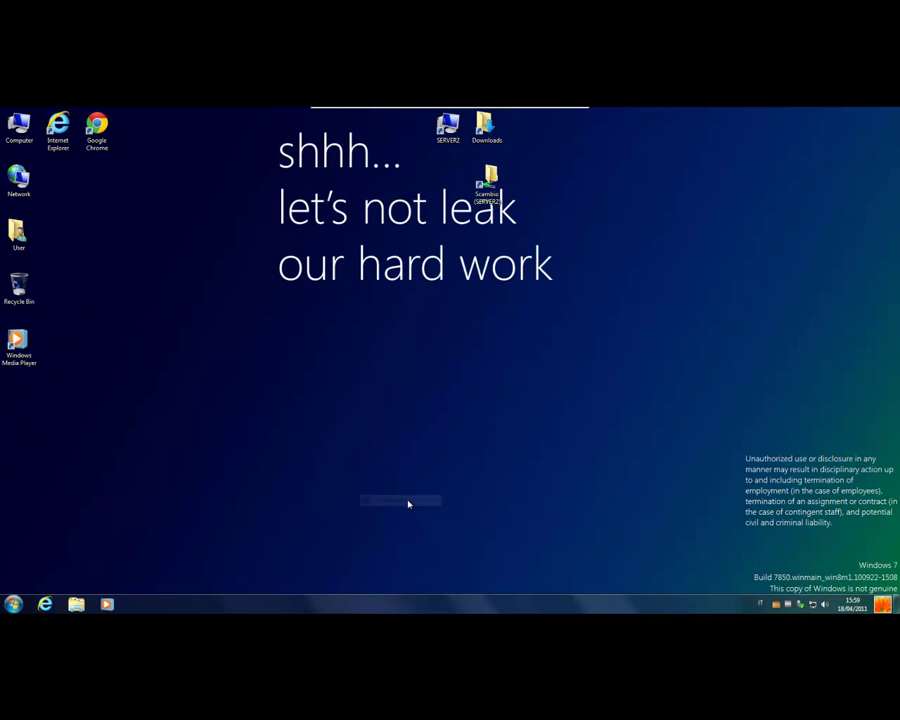
left_click(521, 393)
left_click_drag(509, 206, 499, 236)
left_click(514, 399)
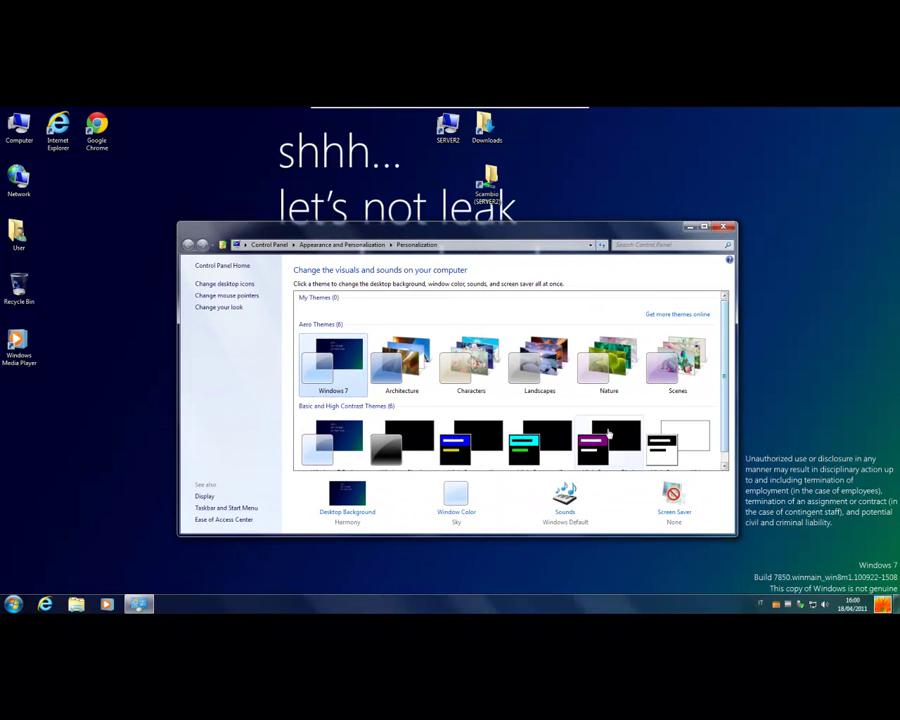
- Try the Windows 7 Basic theme and switch back to the Windows 7 Aero theme
scroll(420, 300, "down", 1)
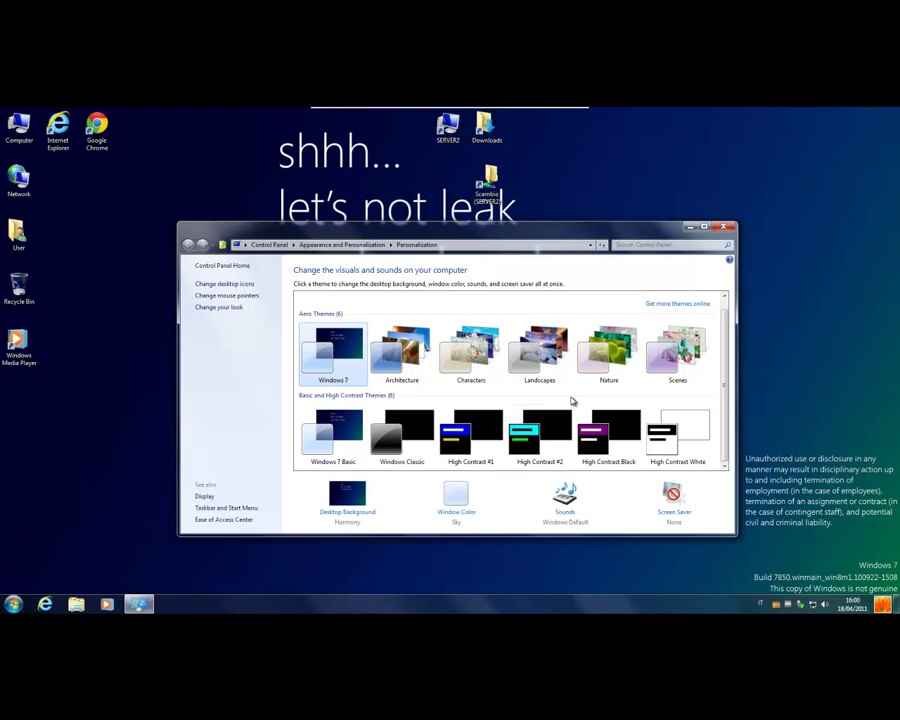
left_click(337, 426)
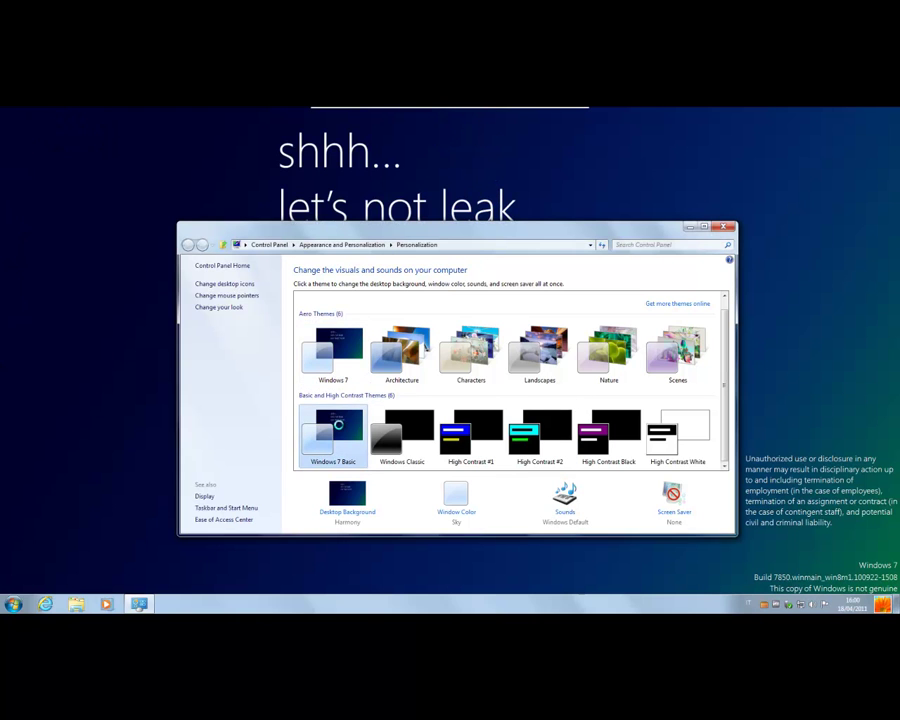
left_click(335, 362)
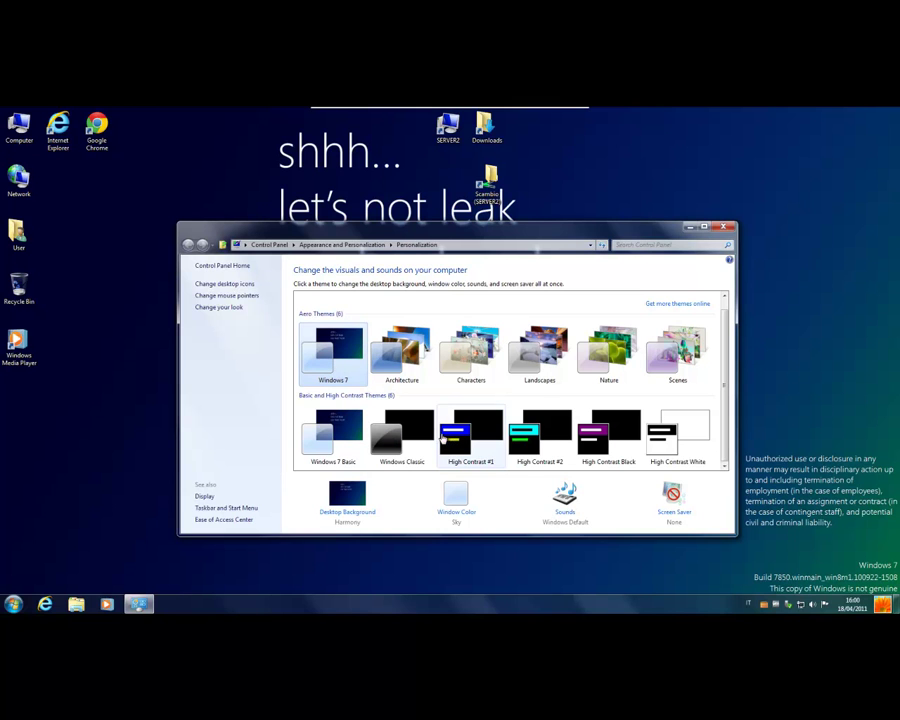
- Try the Windows Classic theme, restore the Windows 7 Aero theme and close the Personalization window
left_click(379, 432)
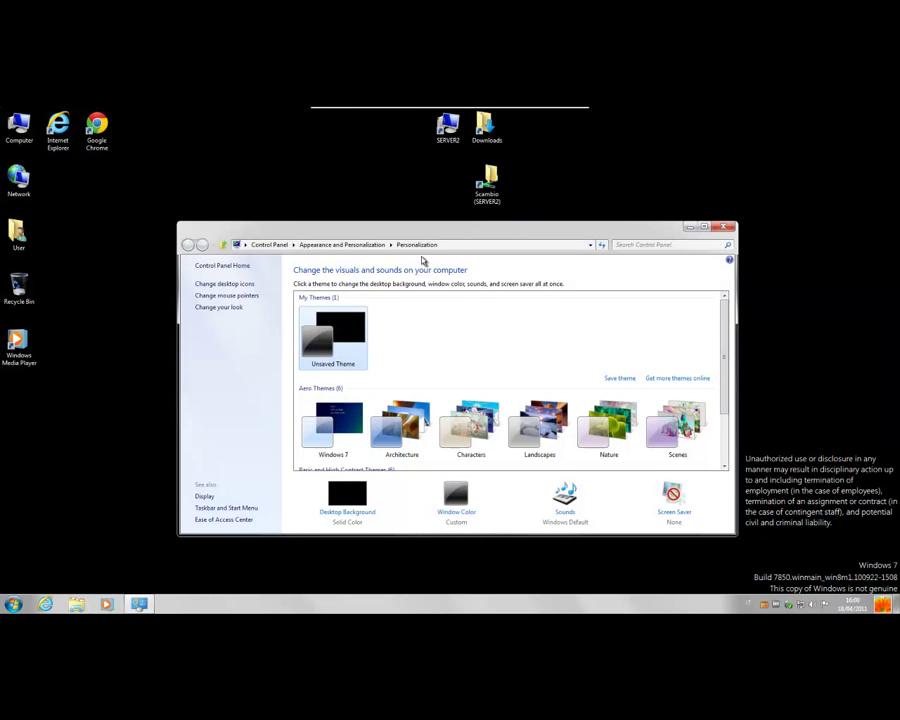
left_click_drag(447, 232, 404, 223)
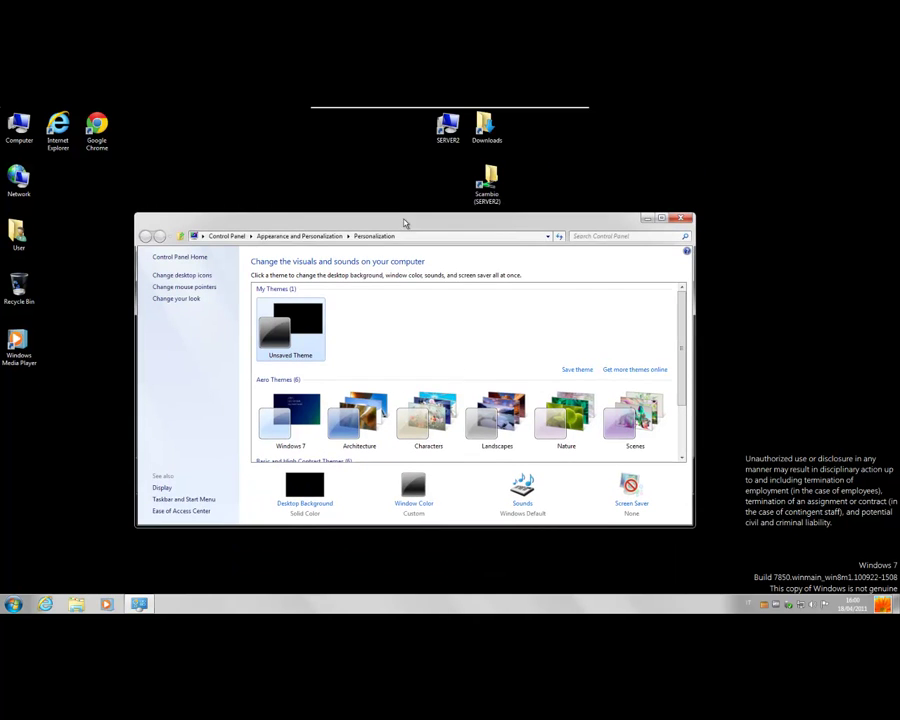
scroll(308, 420, "down", 1)
scroll(308, 418, "down", 1)
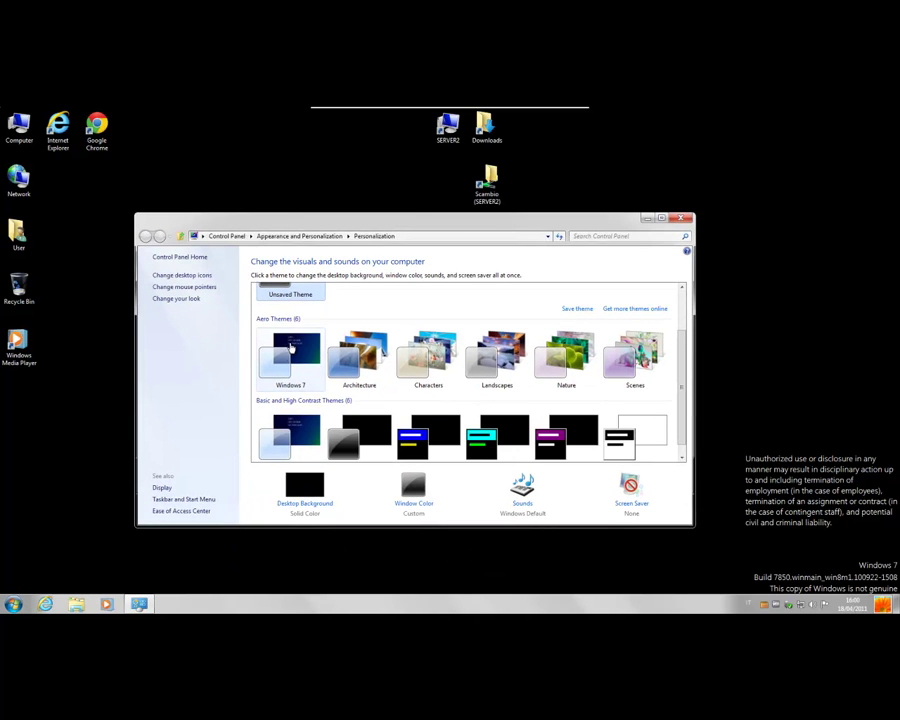
left_click(291, 365)
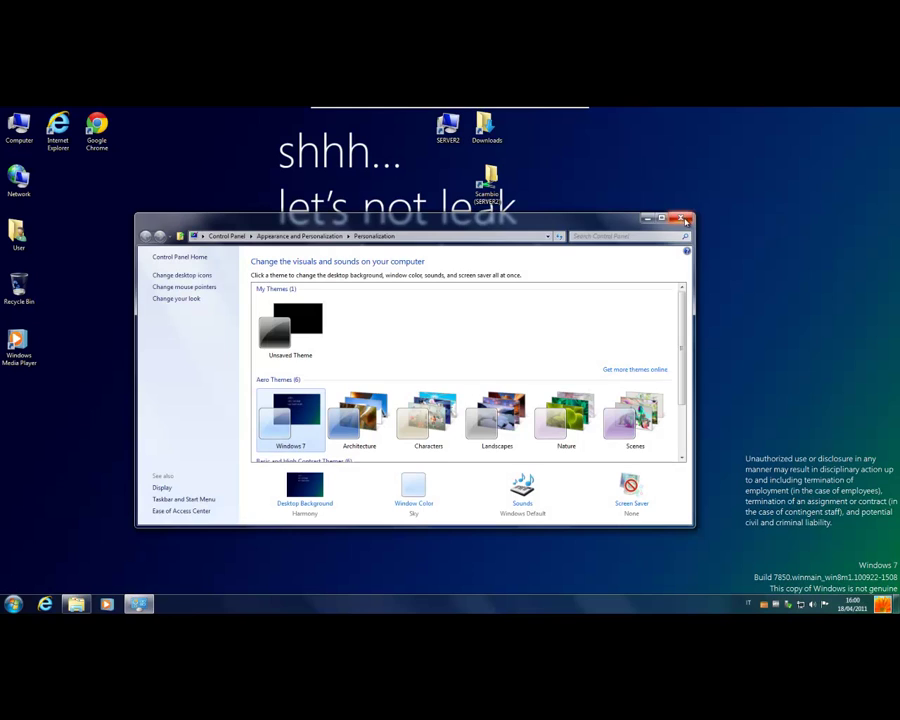
scroll(466, 310, "up", 1)
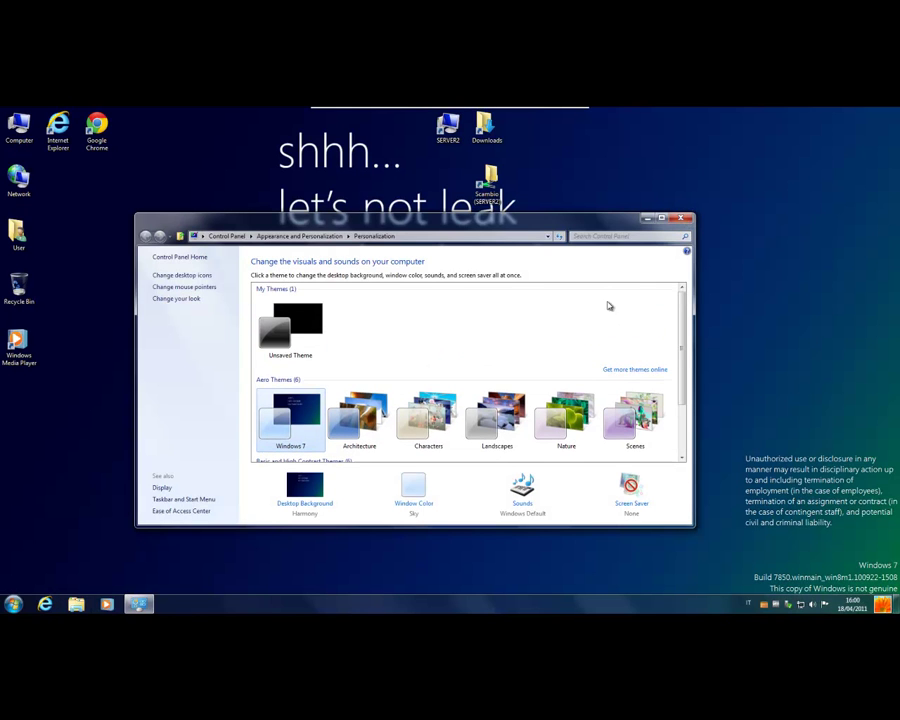
left_click(686, 218)
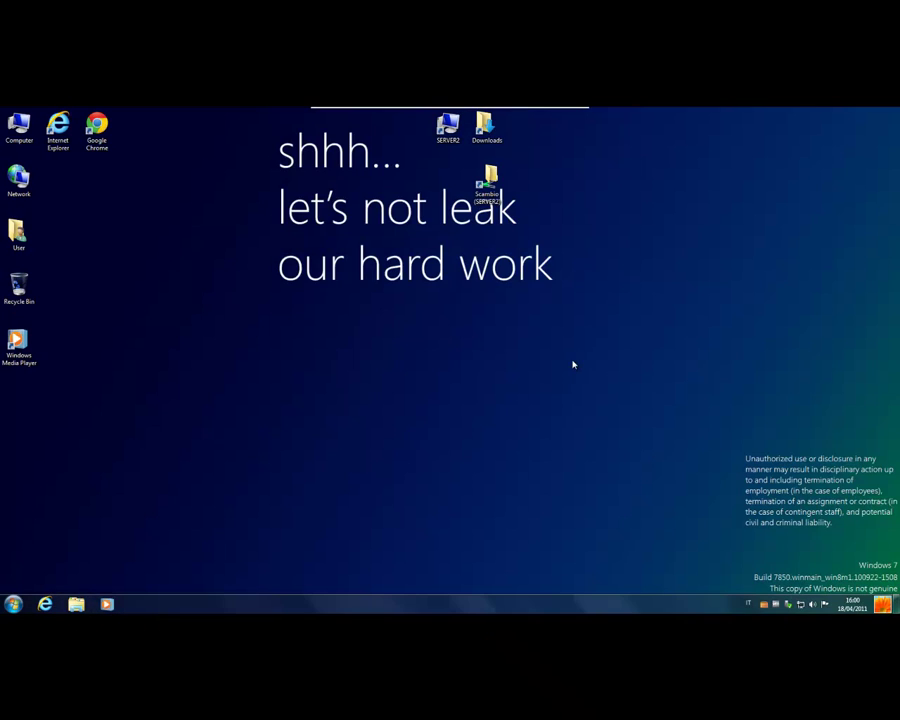
- Browse the list of all installed programs, expanding and collapsing the Bins folder
key("super")
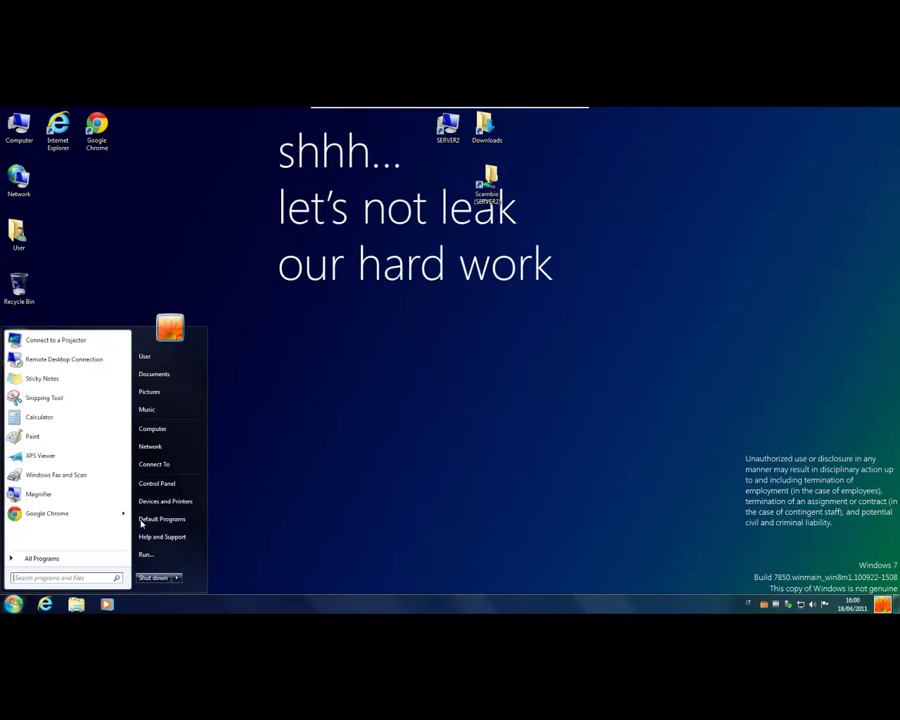
left_click(72, 560)
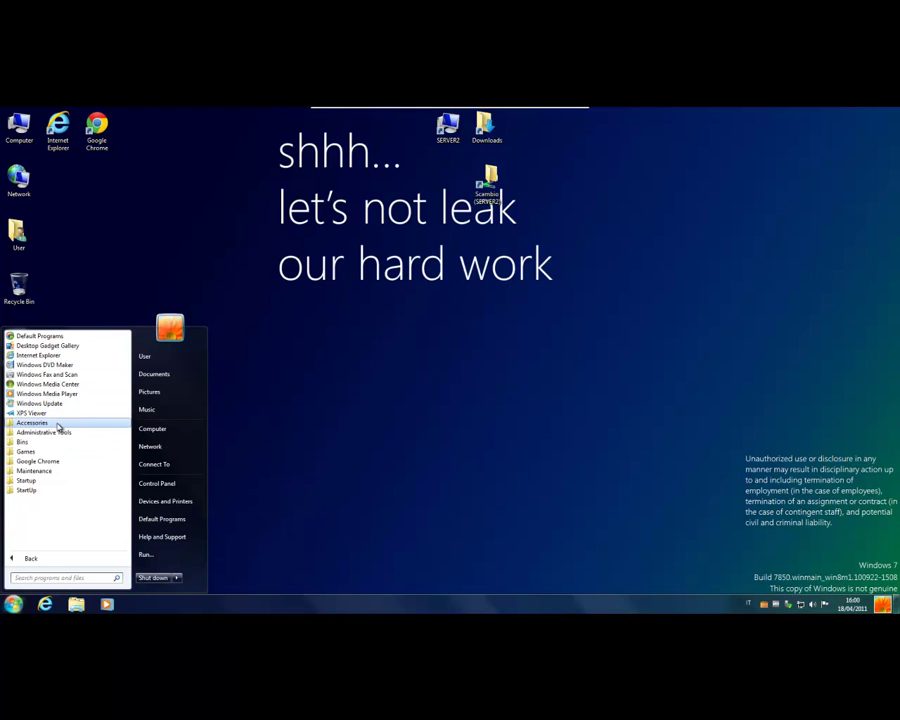
left_click(30, 445)
left_click(30, 443)
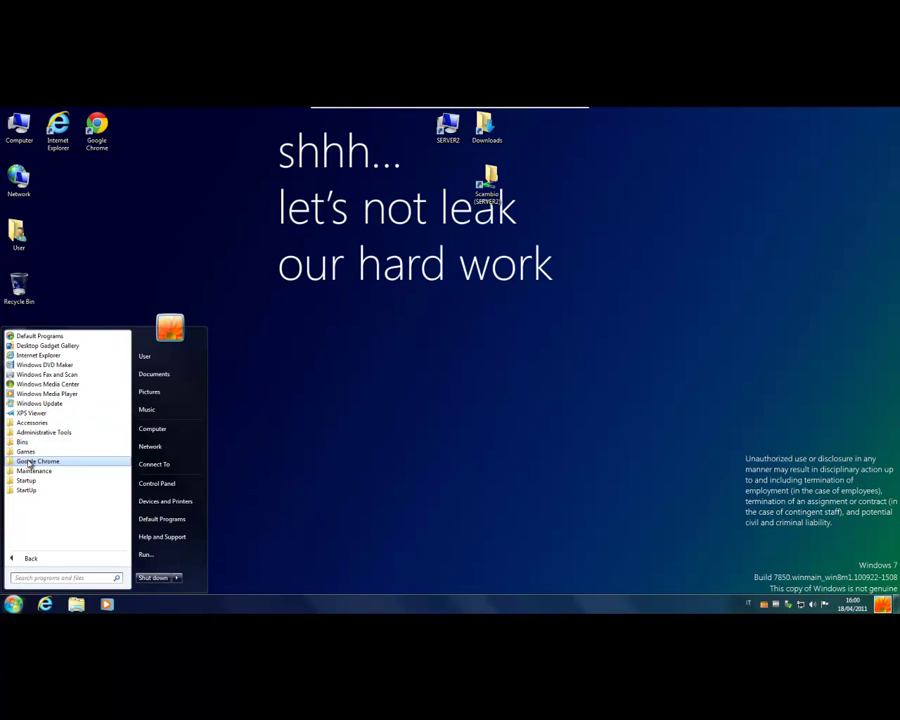
- Open Control Panel, look through its categories from System and Security to Ease of Access, and close it
left_click(190, 482)
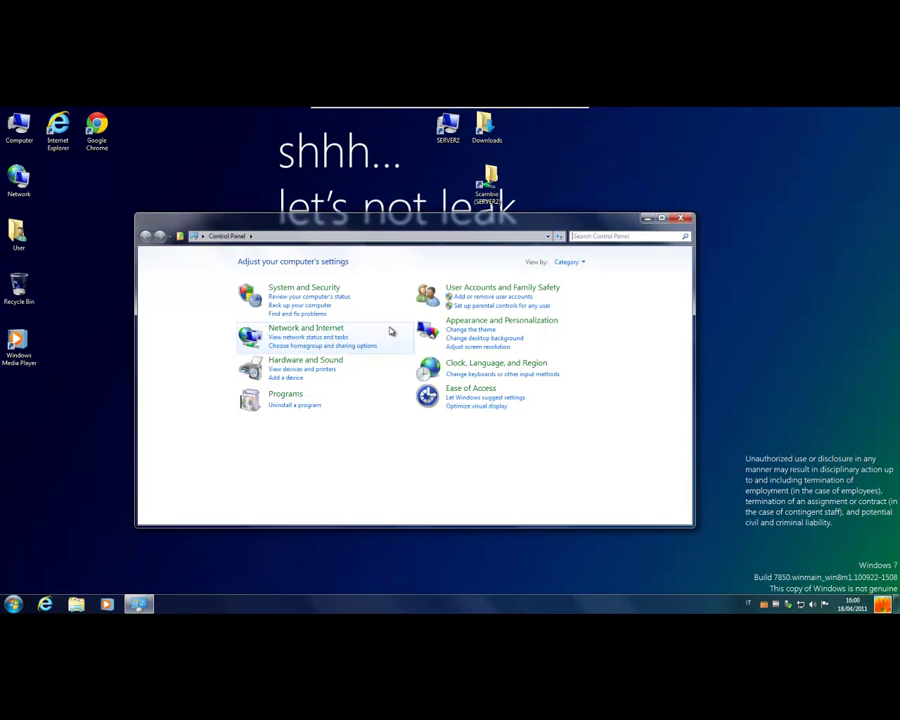
left_click(322, 290)
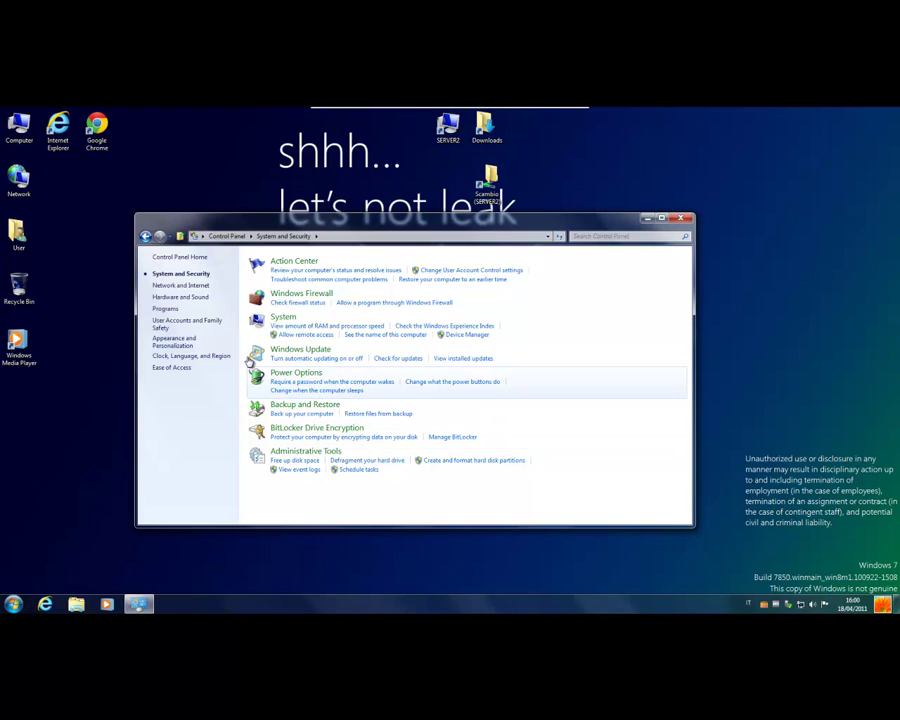
left_click(190, 286)
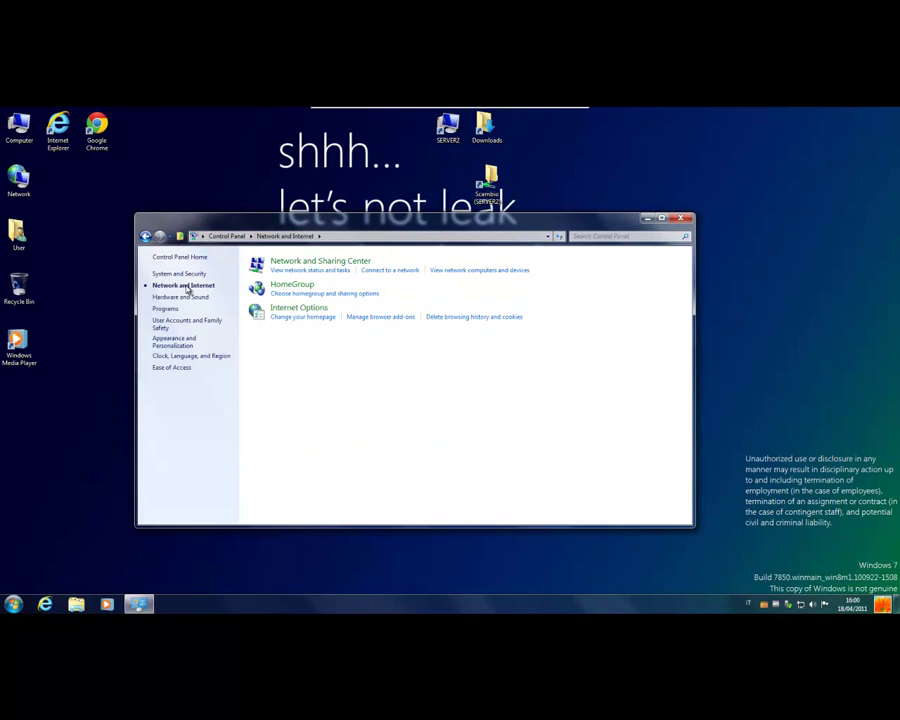
left_click(178, 298)
left_click(172, 314)
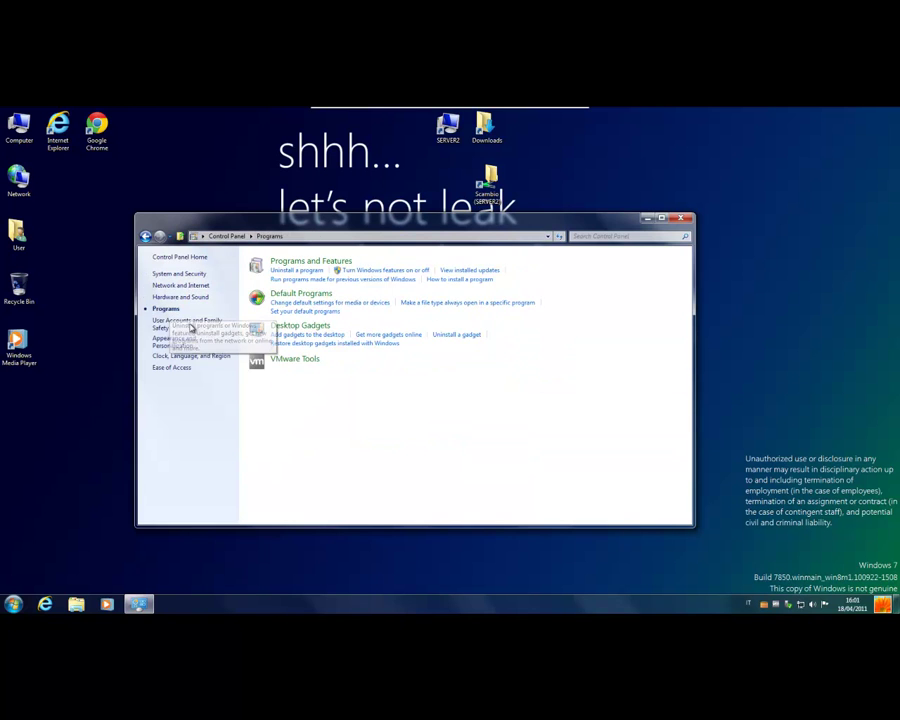
left_click(190, 323)
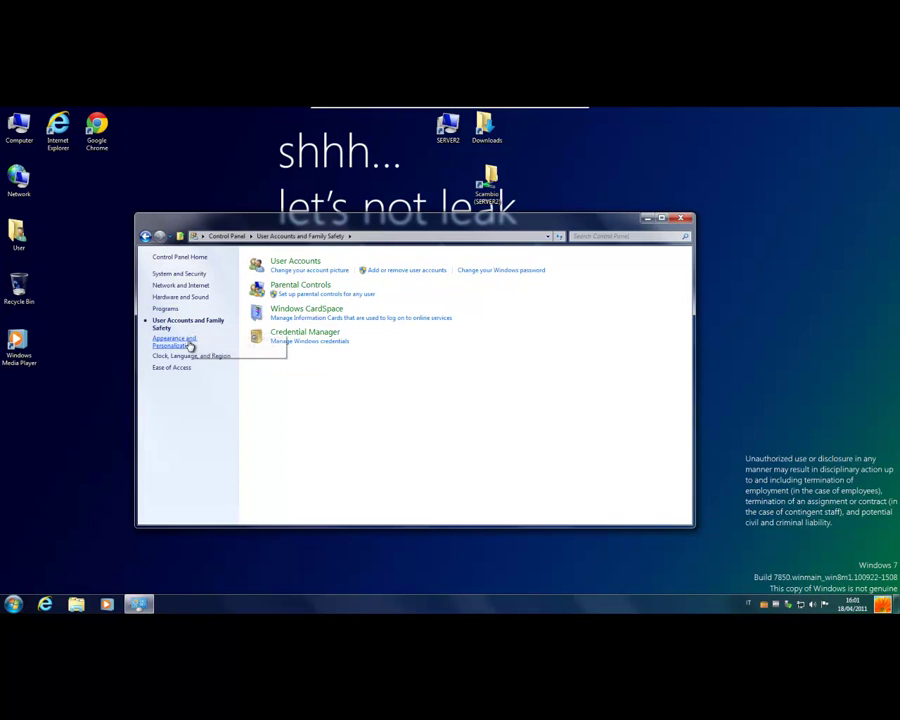
left_click(180, 342)
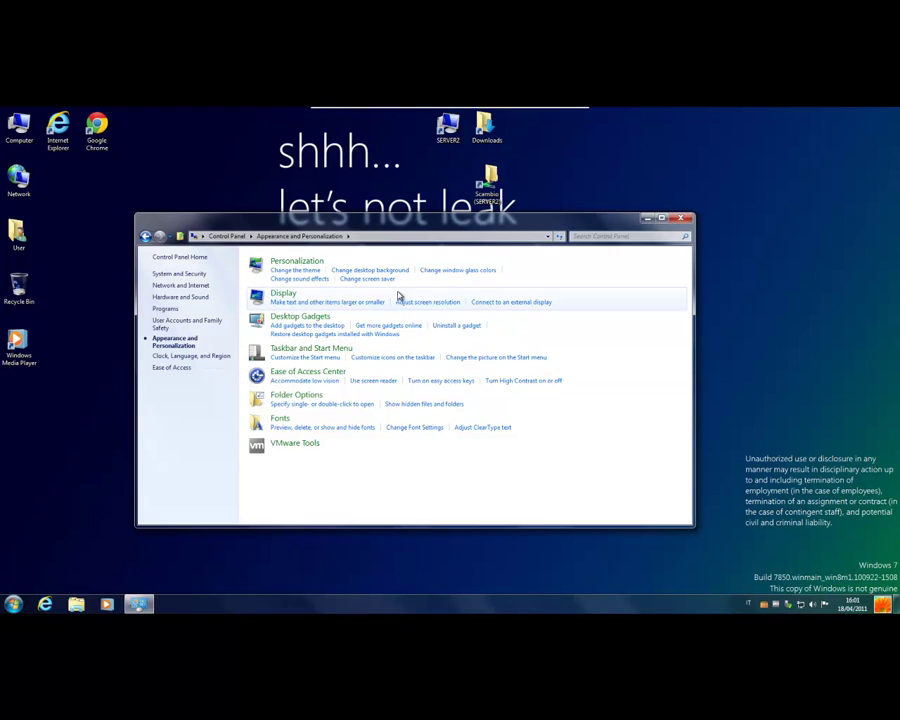
left_click(189, 357)
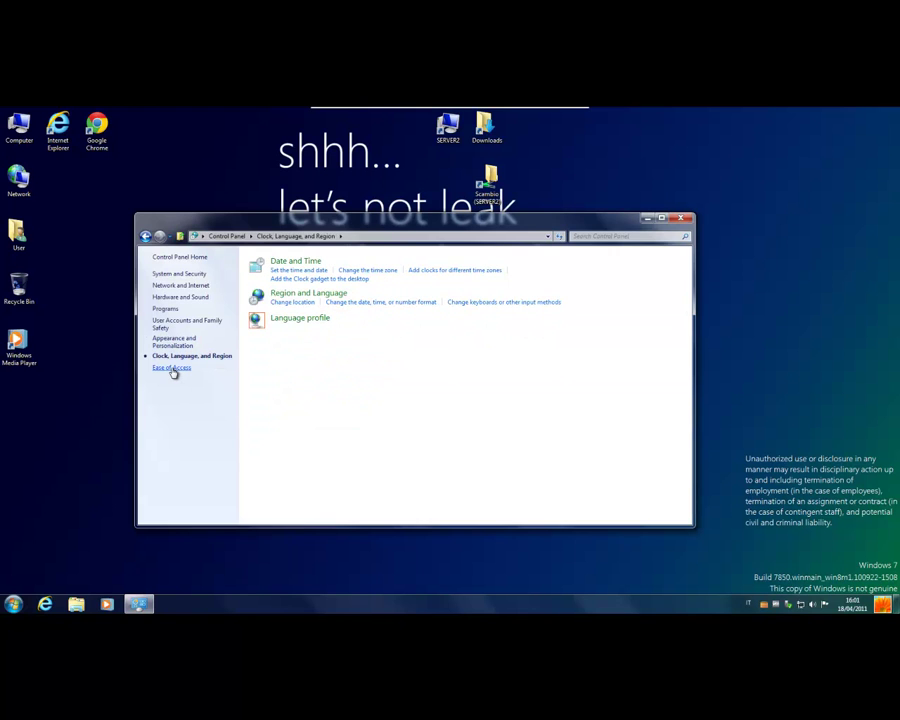
left_click(172, 368)
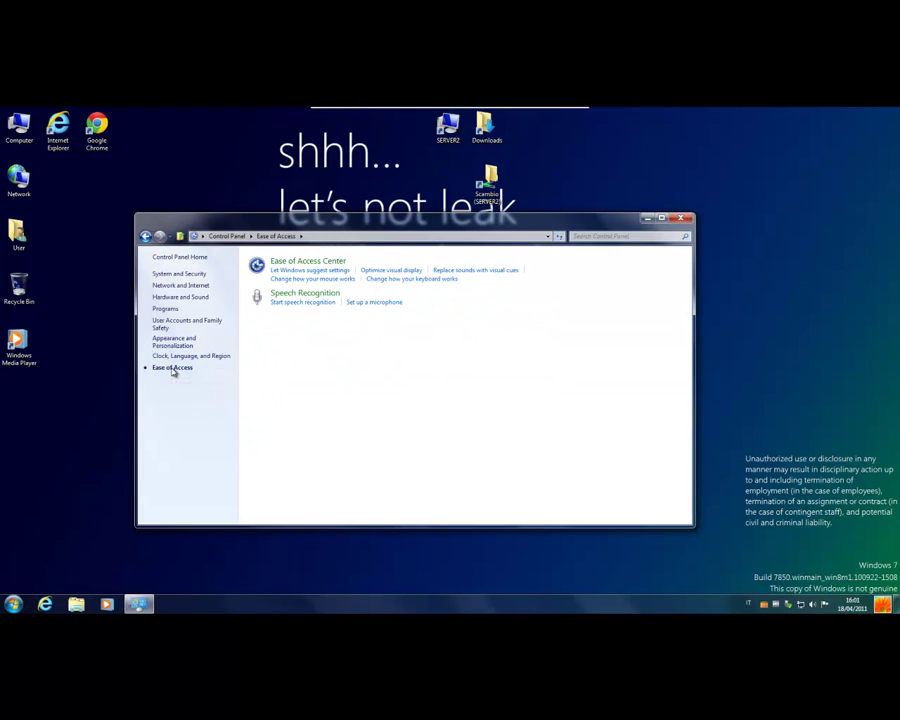
left_click(681, 218)
- Open the taskbar properties, move the dialog clear of the desktop icons, and view and close the Notification Area Icons settings
right_click(451, 599)
left_click(488, 592)
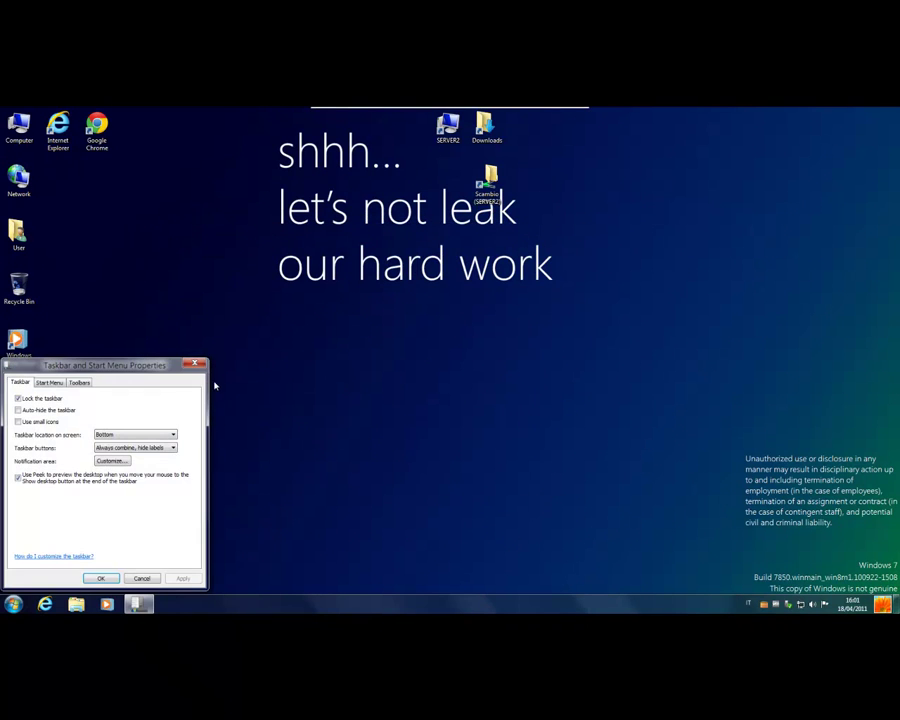
left_click_drag(124, 374, 772, 131)
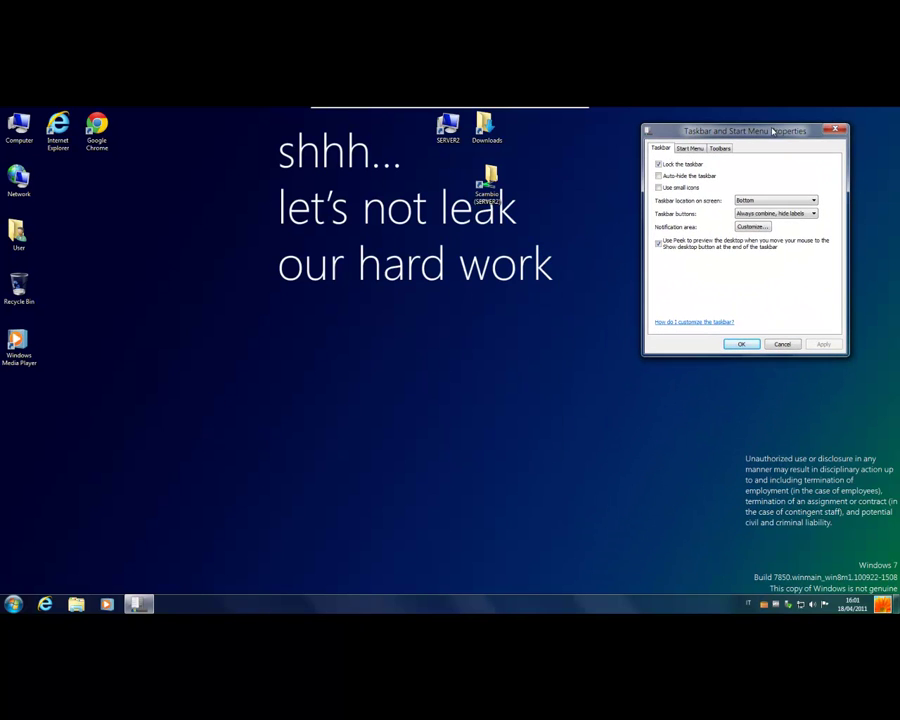
left_click(752, 227)
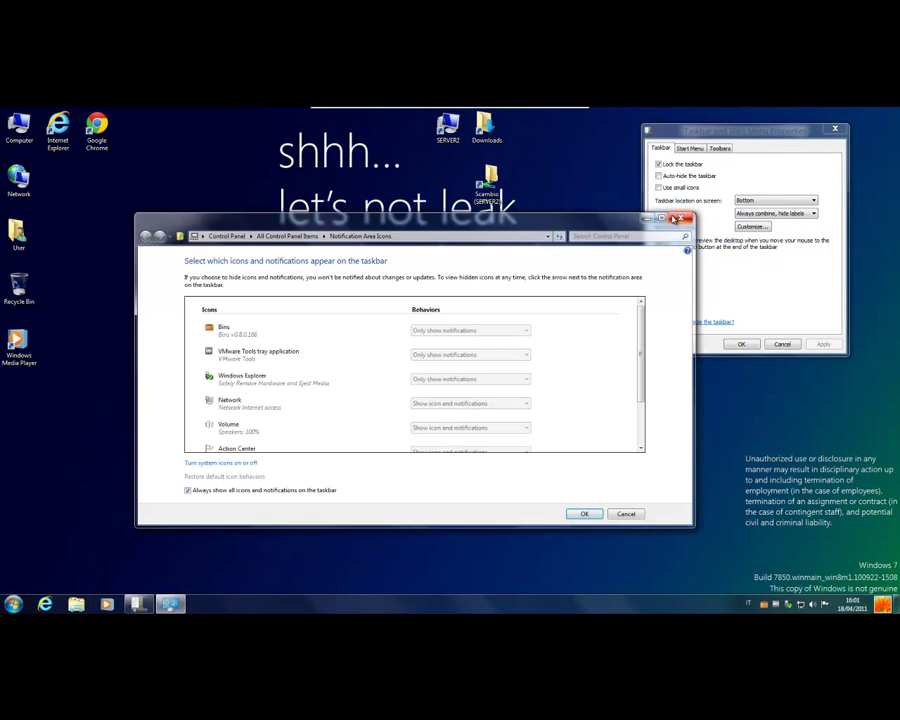
left_click(683, 218)
- Review the Start Menu and Toolbars properties, including the Start menu customization options, and close the dialogs
left_click(690, 148)
left_click(720, 149)
left_click(688, 149)
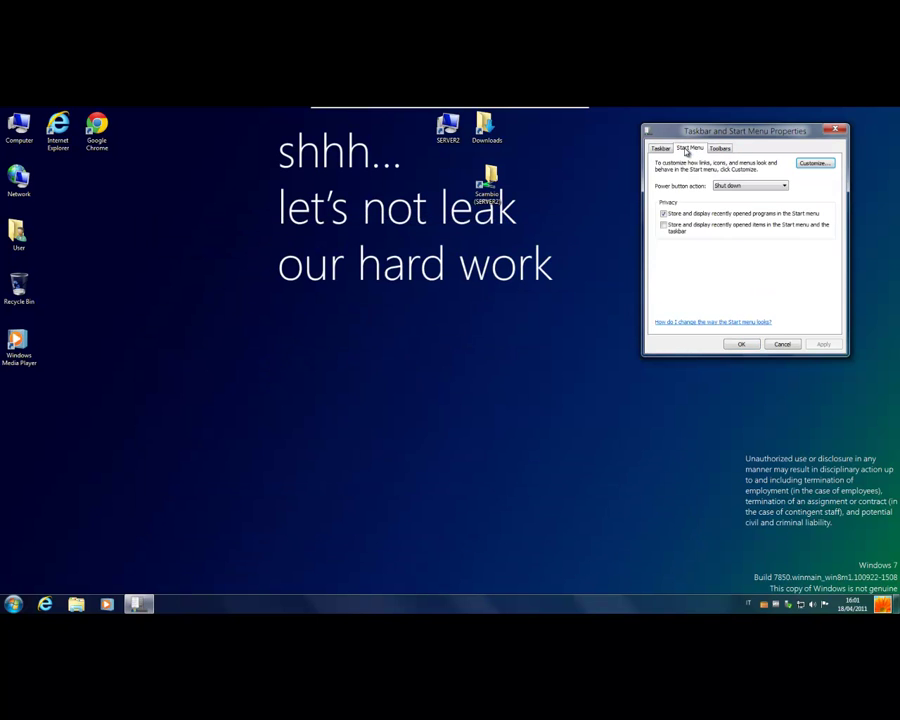
left_click(815, 165)
scroll(795, 200, "down", 10)
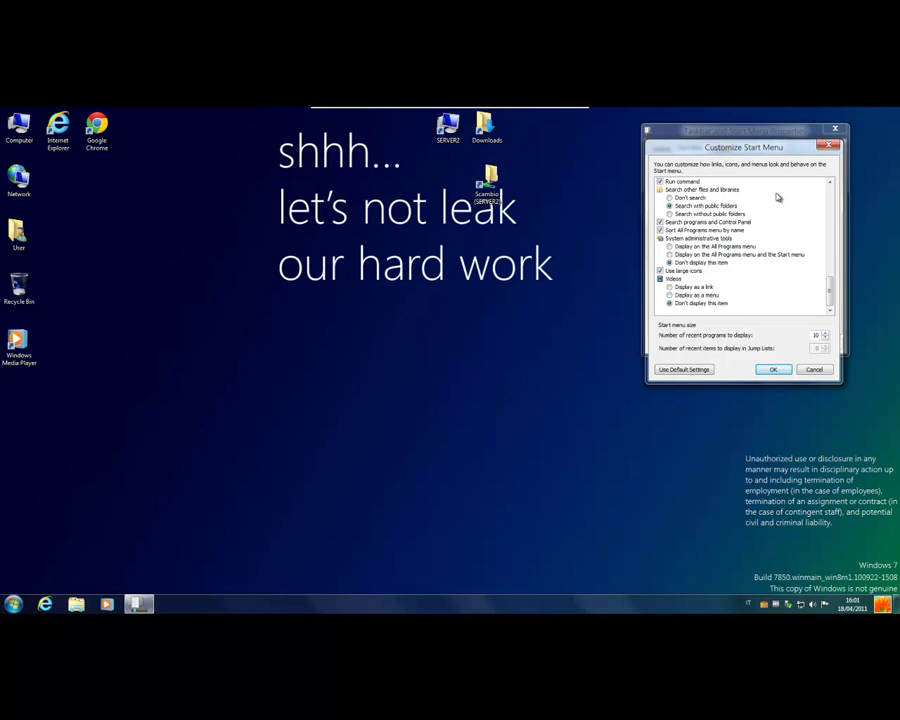
left_click(836, 146)
left_click(736, 340)
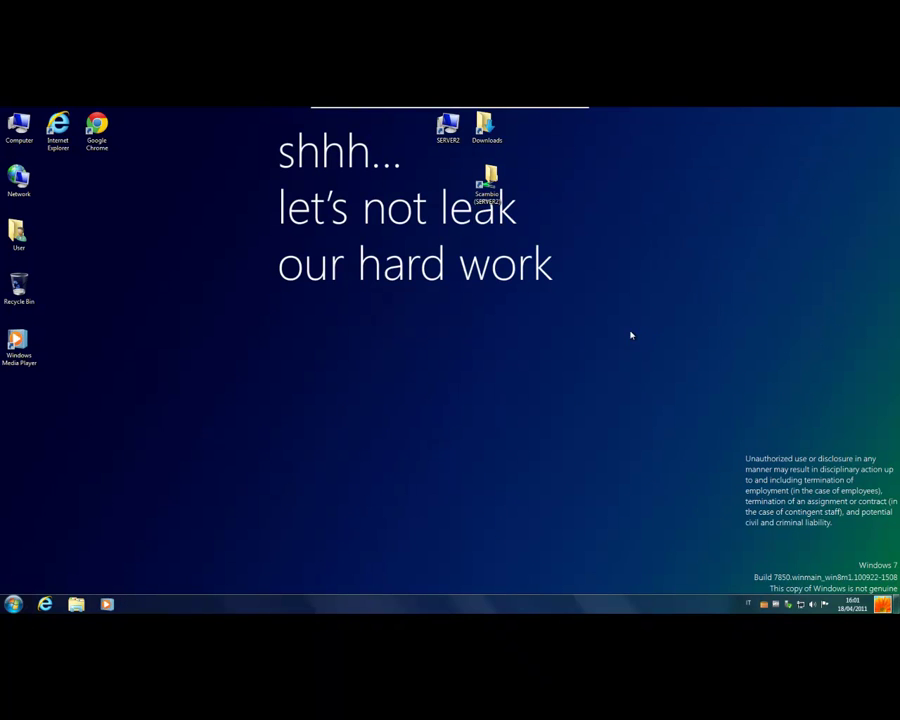
- Launch Internet Explorer, answer the default browser question with Don't ask again, and close the browser
double_click(58, 128)
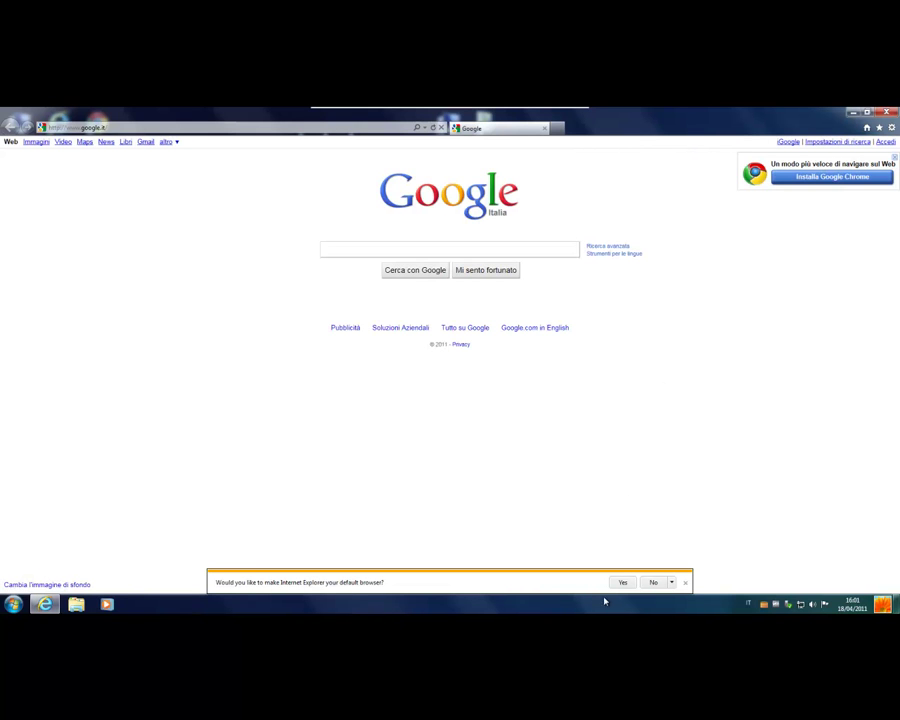
left_click(672, 583)
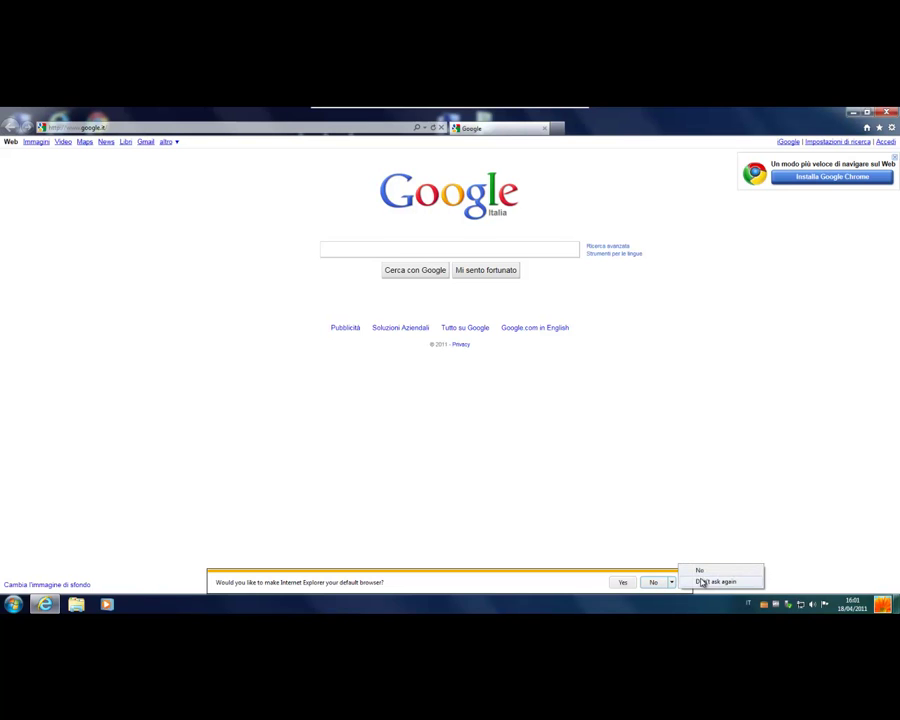
left_click(702, 582)
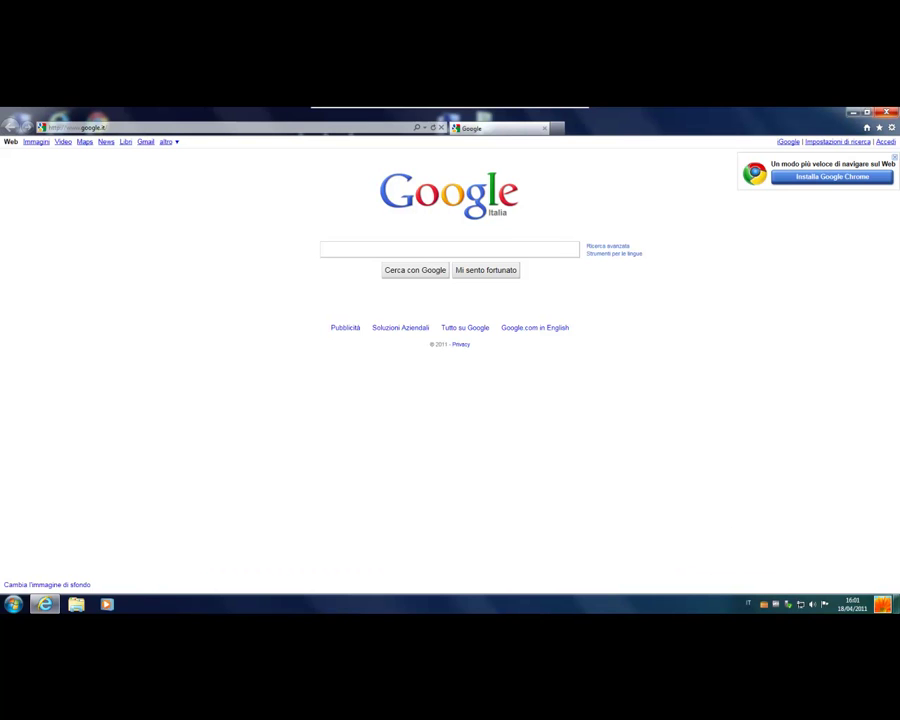
left_click(884, 113)
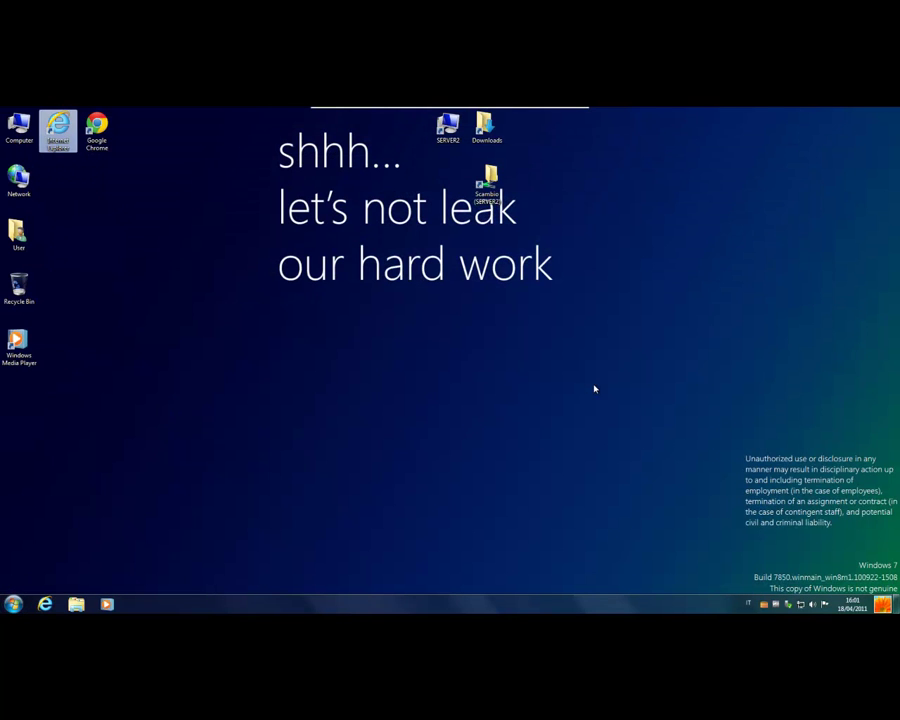
- Search Control Panel for "windows" and open Windows Defender
left_click(13, 604)
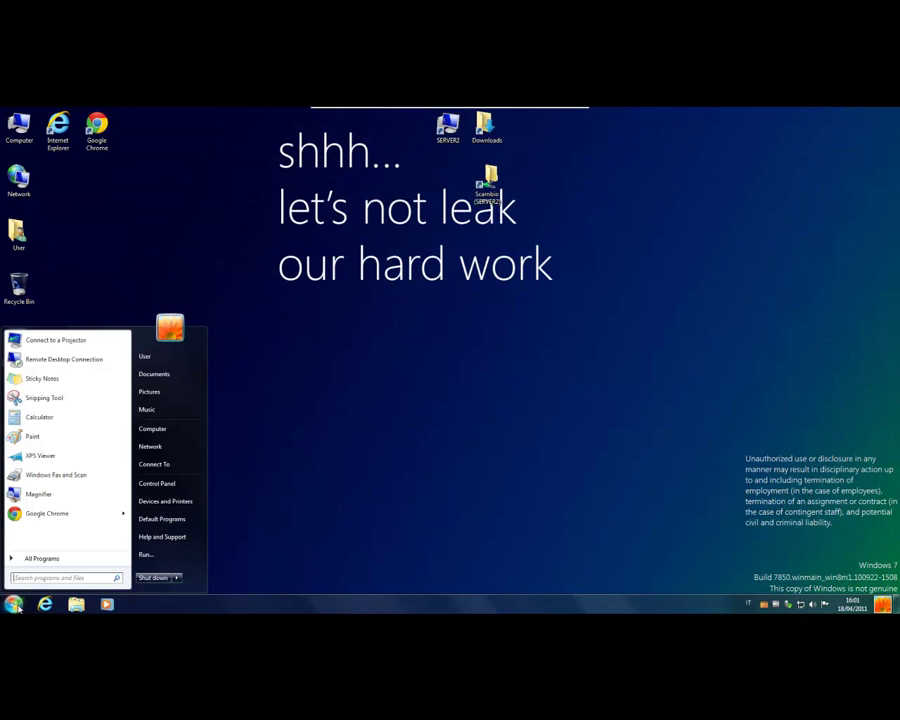
left_click(179, 484)
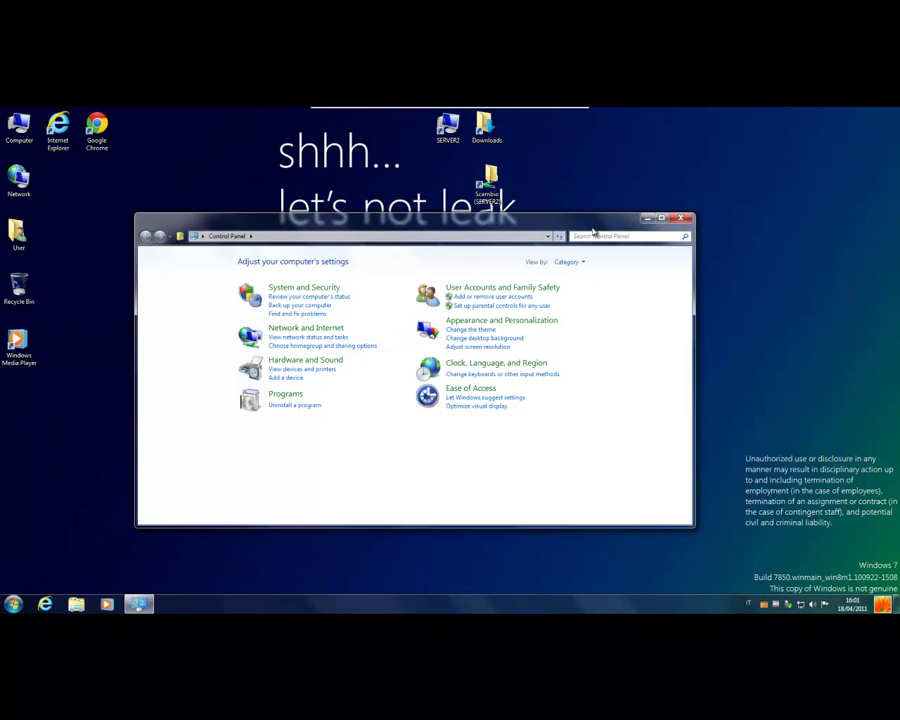
left_click(601, 236)
type("windows")
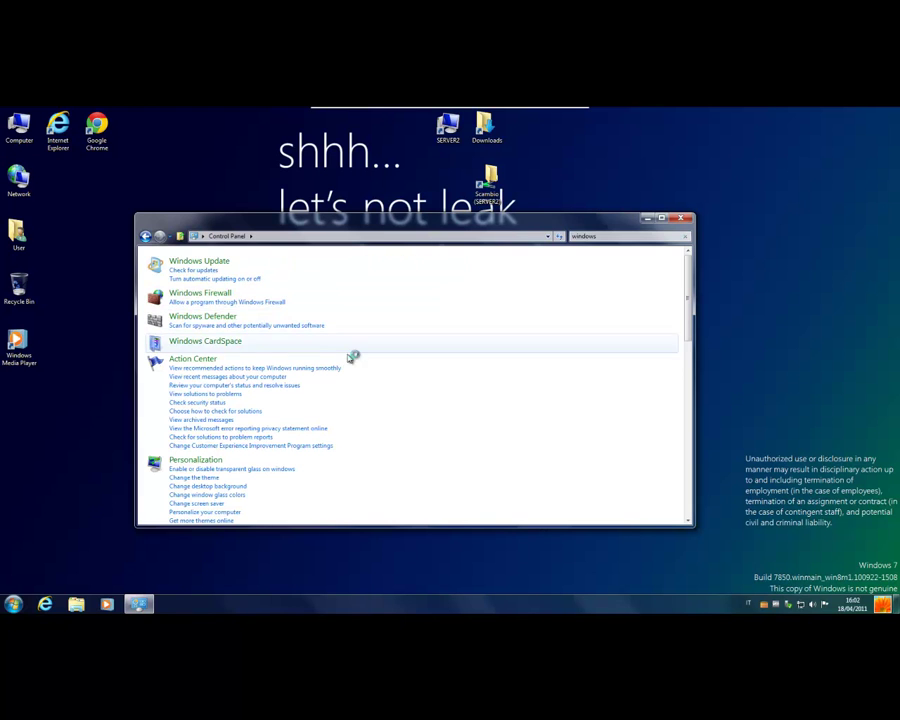
left_click(203, 316)
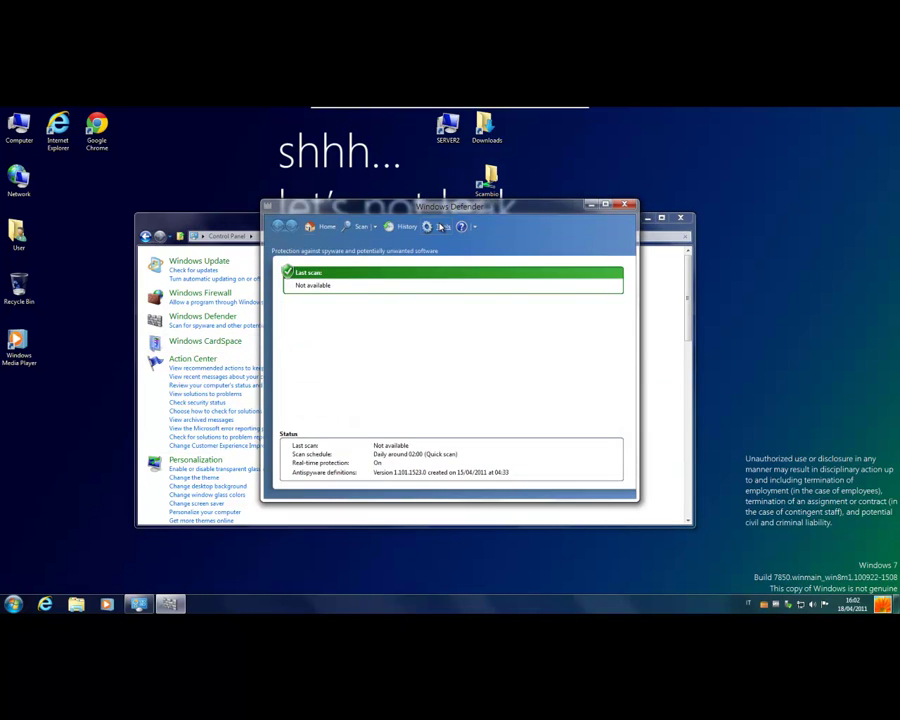
- Turn off automatic scanning and the Use this program option in Windows Defender, save the options, and dismiss the resulting message
left_click(443, 226)
left_click(338, 308)
left_click(377, 300)
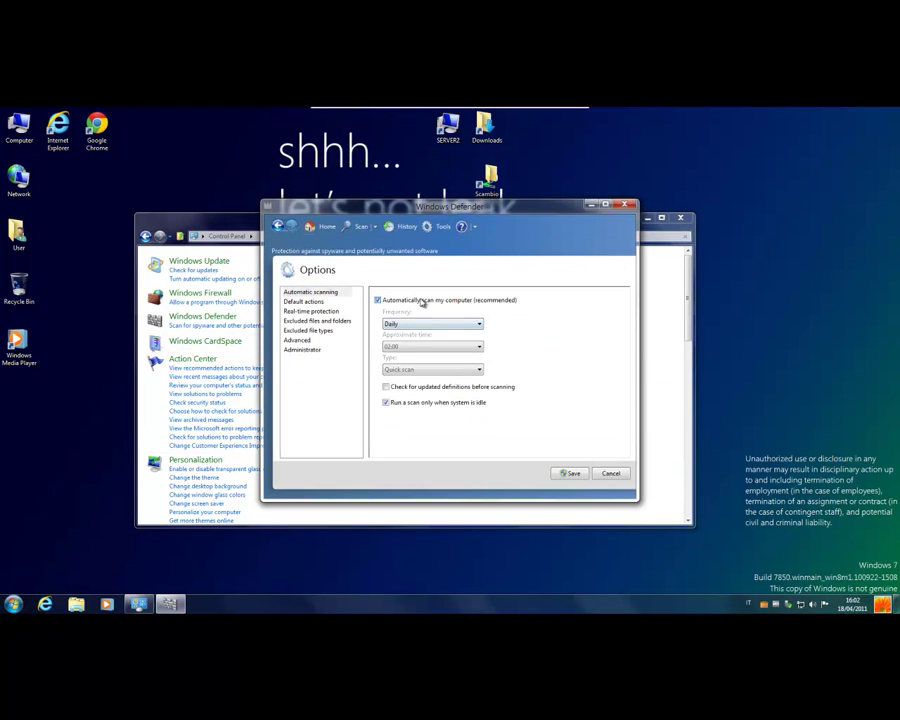
left_click(318, 350)
left_click(377, 299)
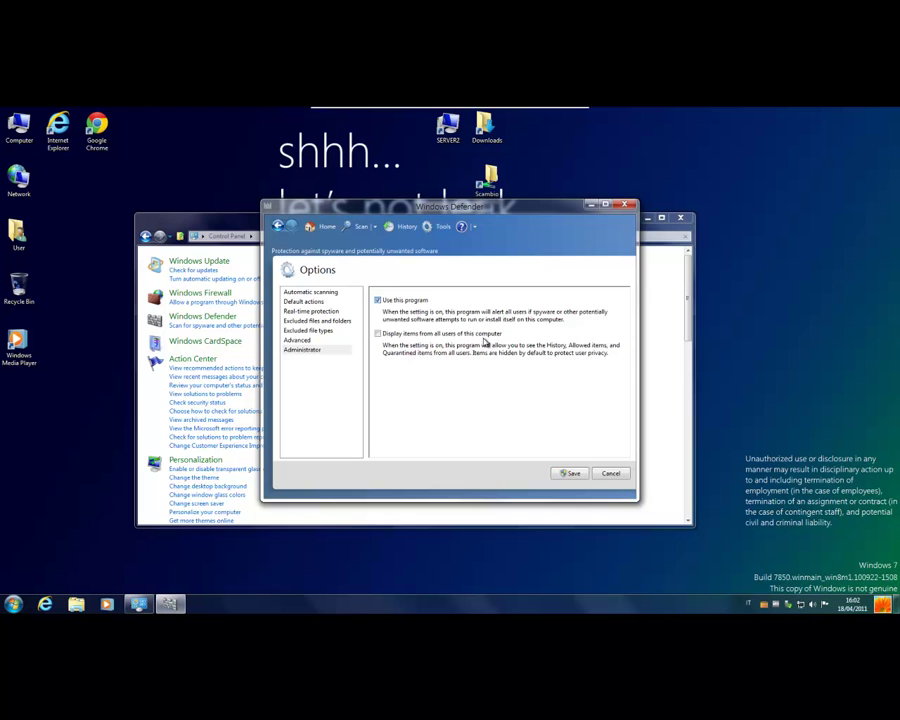
left_click(570, 473)
left_click(528, 395)
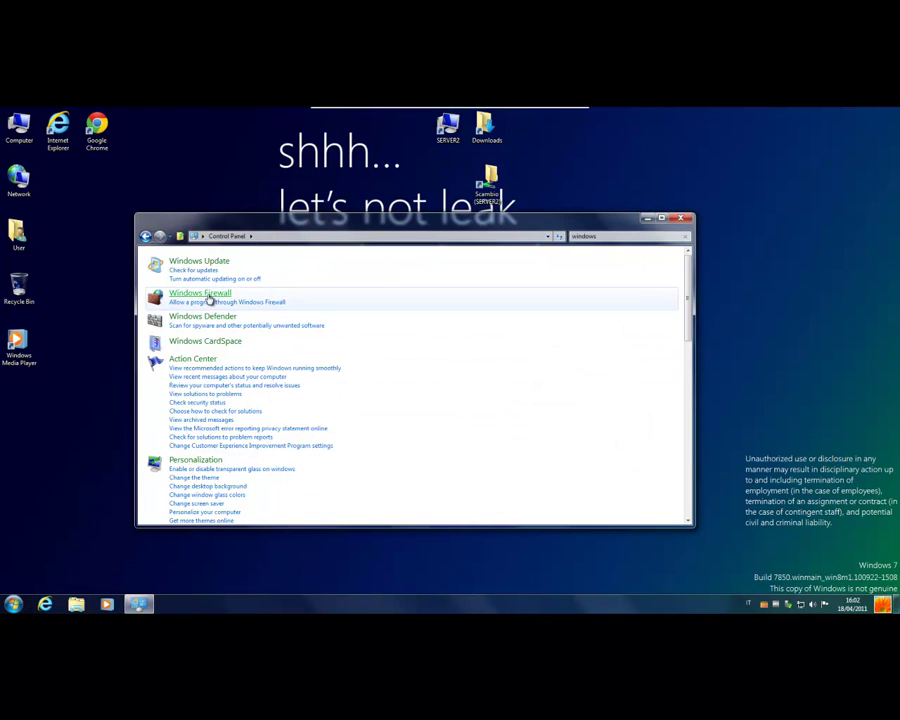
- Set Windows Update's important updates to "Check for updates but let me choose whether to download and install them" and apply it
left_click(209, 264)
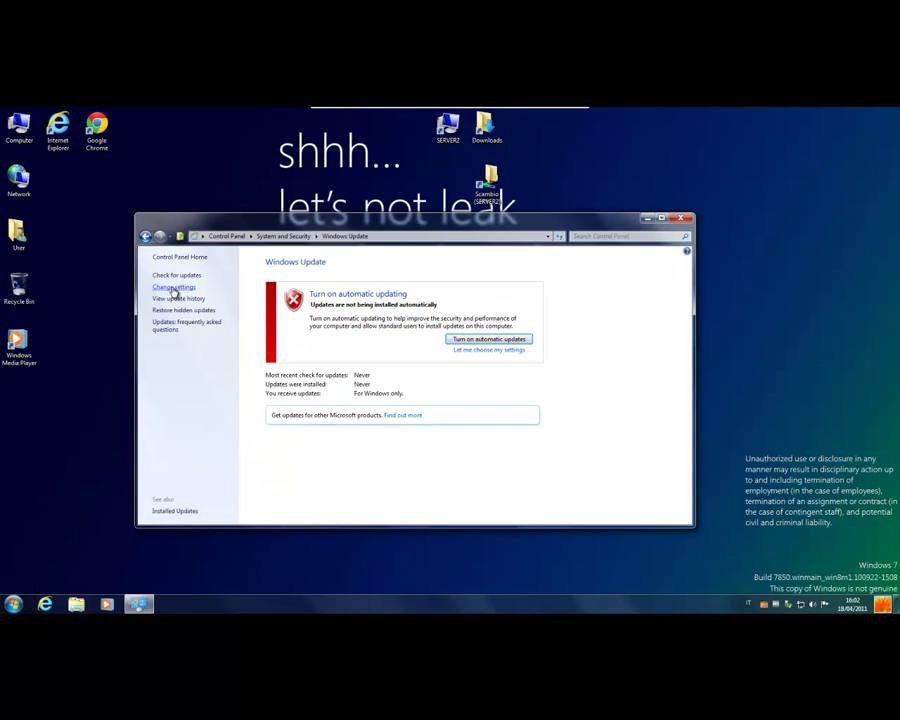
left_click(174, 288)
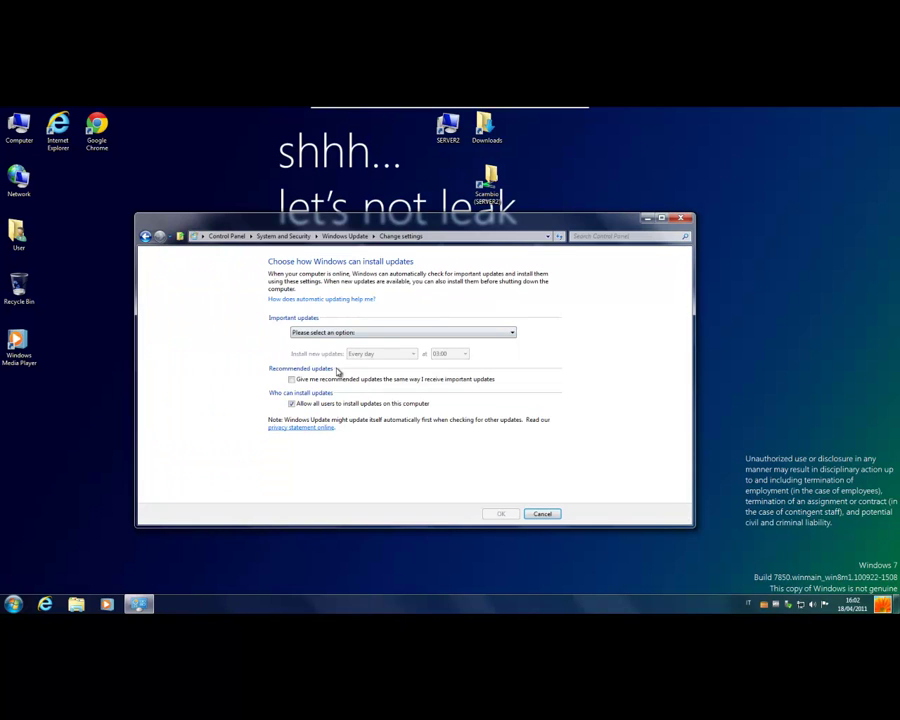
left_click(400, 332)
left_click(385, 361)
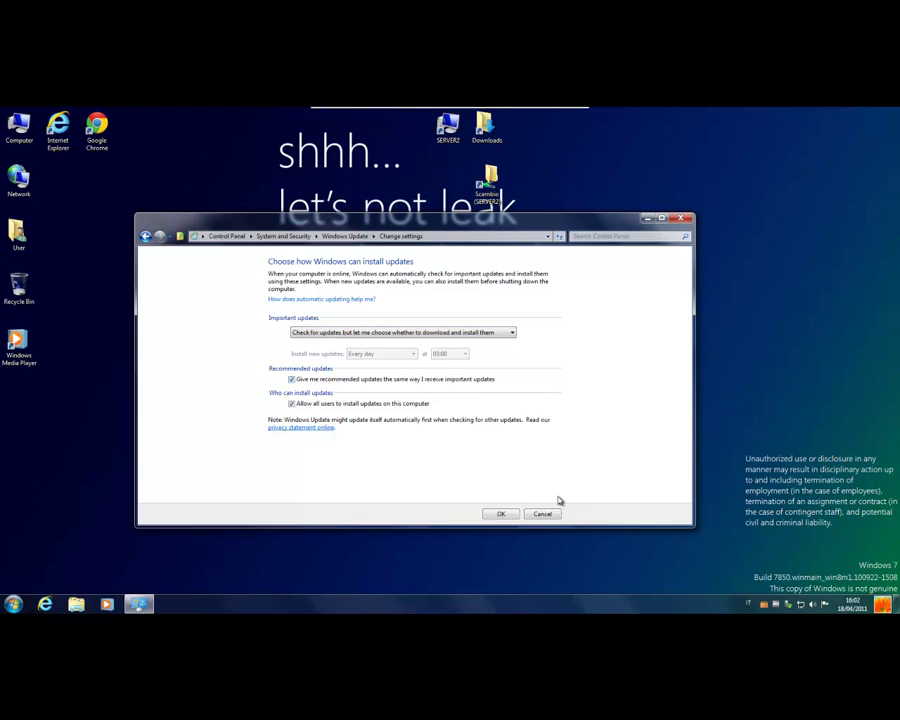
left_click(499, 513)
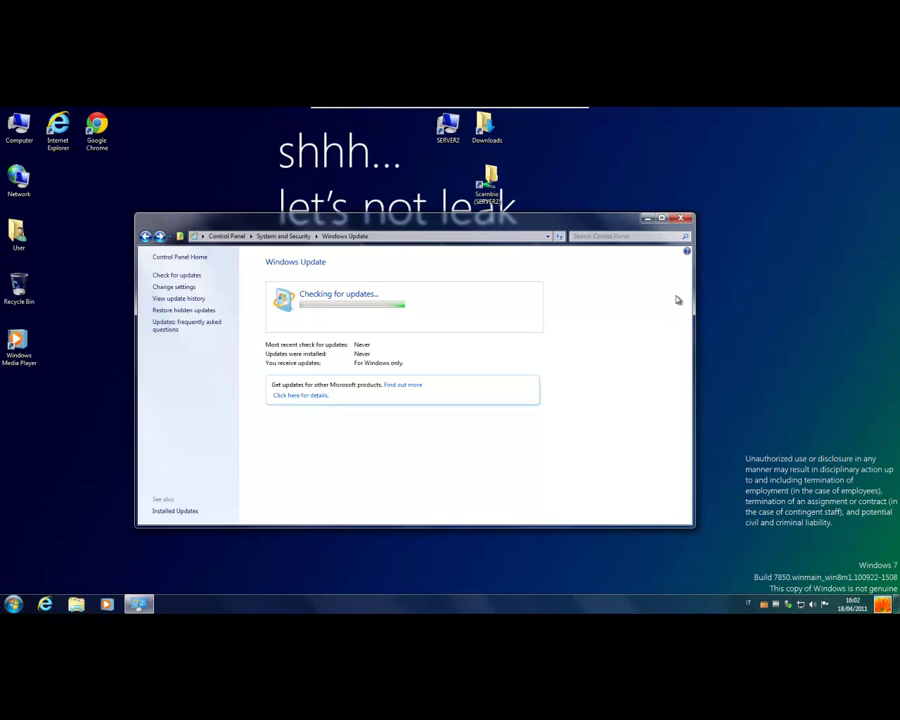
left_click_drag(593, 224, 465, 123)
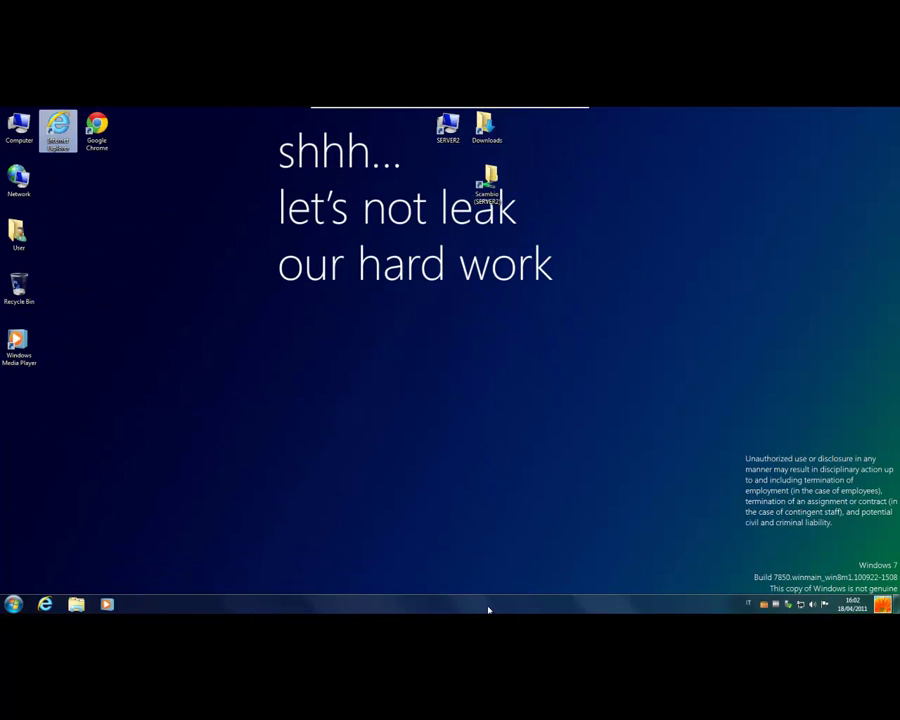
- Start Task Manager from the taskbar
left_click(485, 610)
right_click(440, 605)
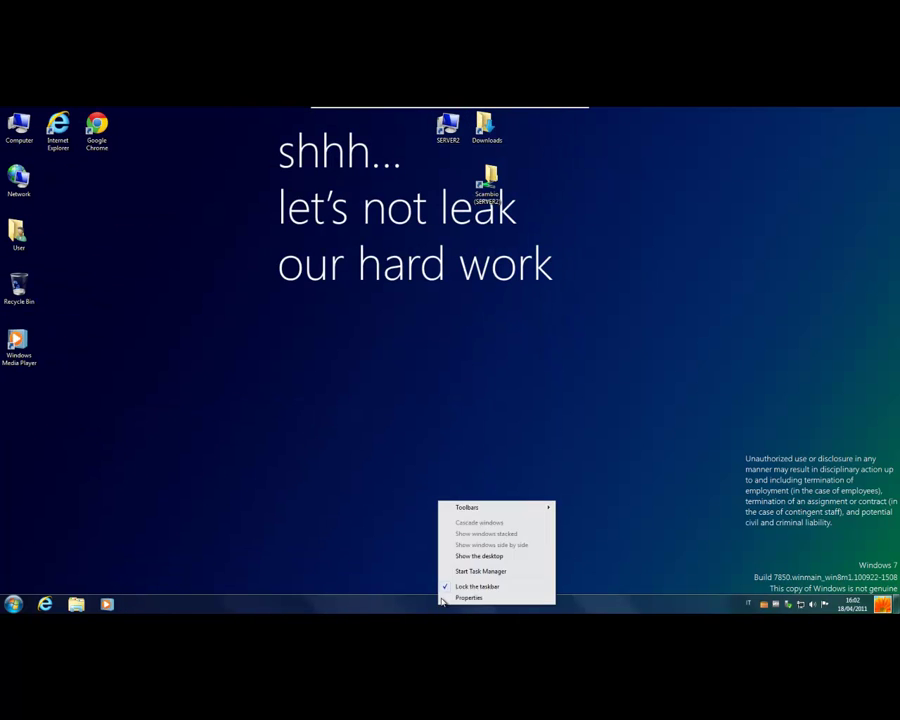
left_click(484, 571)
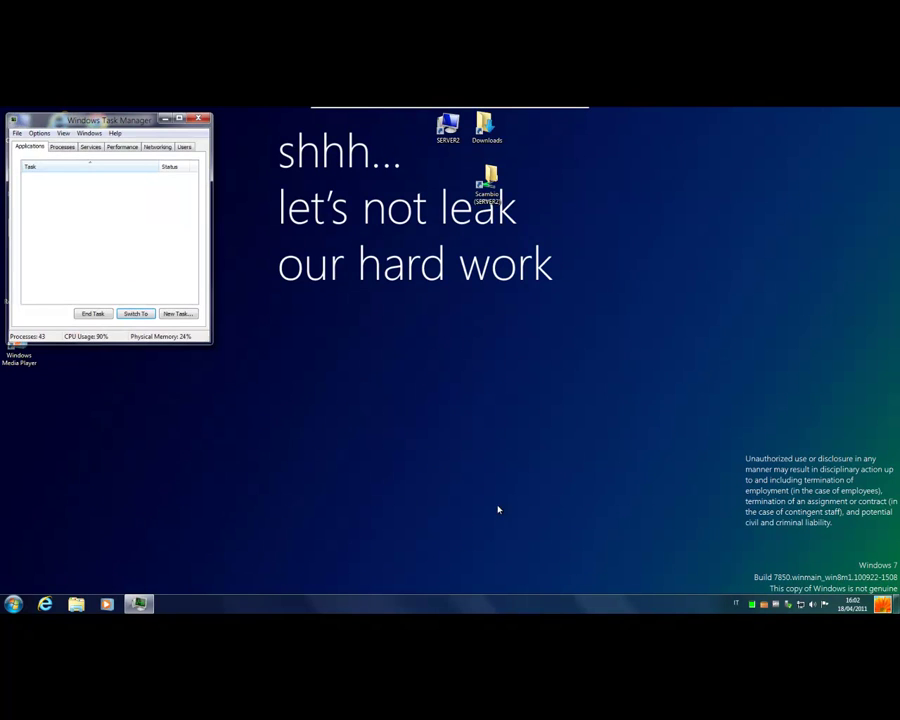
- Look through Task Manager's Users, Networking, Performance, Processes and Applications pages, and close it
left_click(184, 147)
left_click(157, 147)
left_click(122, 147)
left_click(165, 147)
left_click(184, 147)
left_click(62, 147)
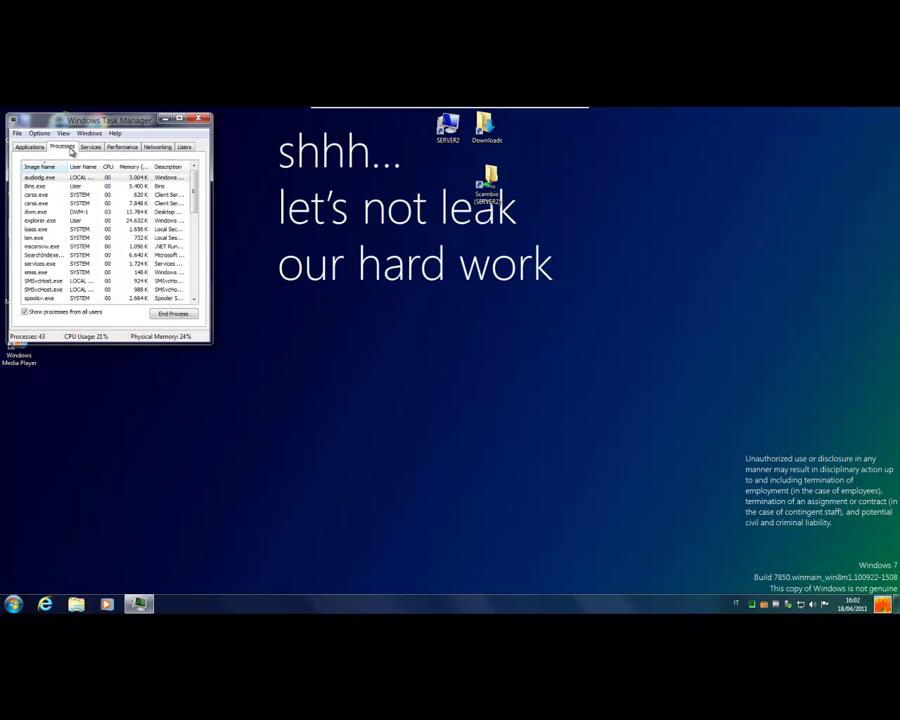
left_click(120, 147)
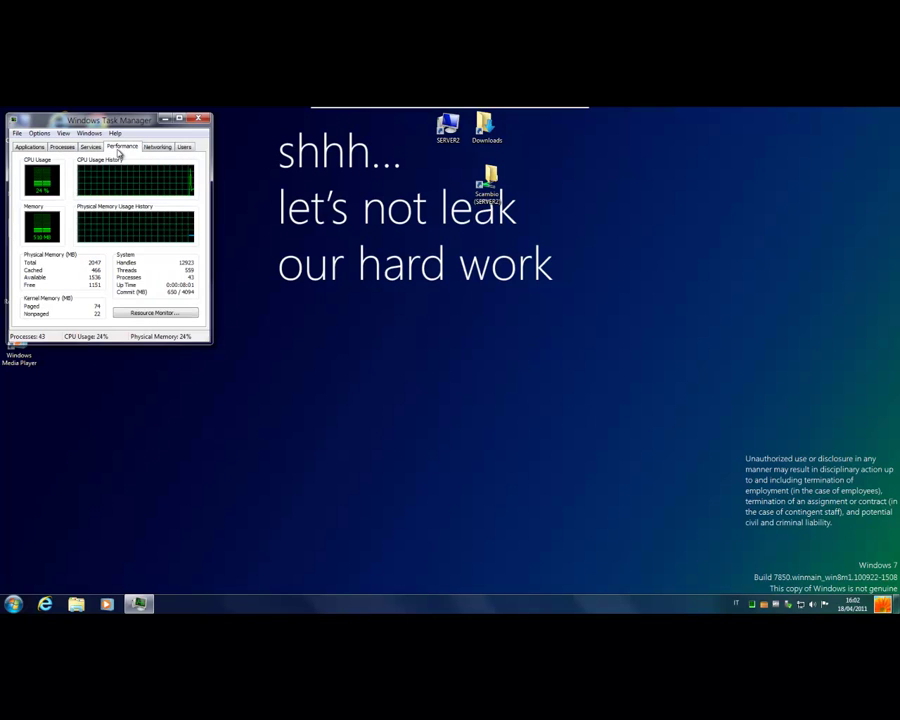
double_click(60, 176)
double_click(71, 170)
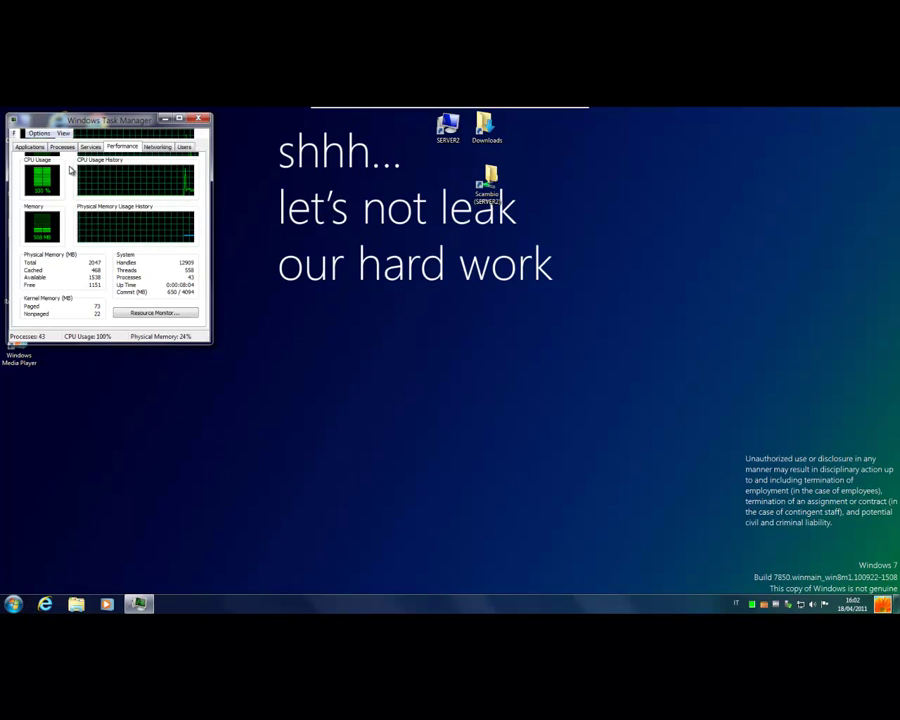
left_click(60, 147)
left_click(29, 147)
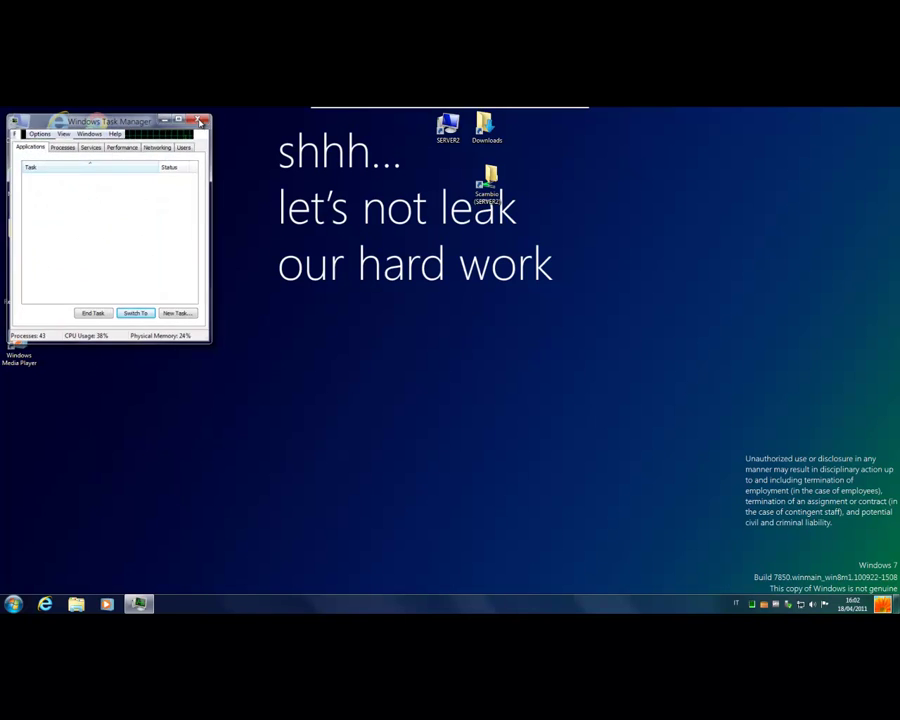
left_click(198, 119)
- View the Computer's system properties through to the Windows activation section, and close the window
right_click(21, 146)
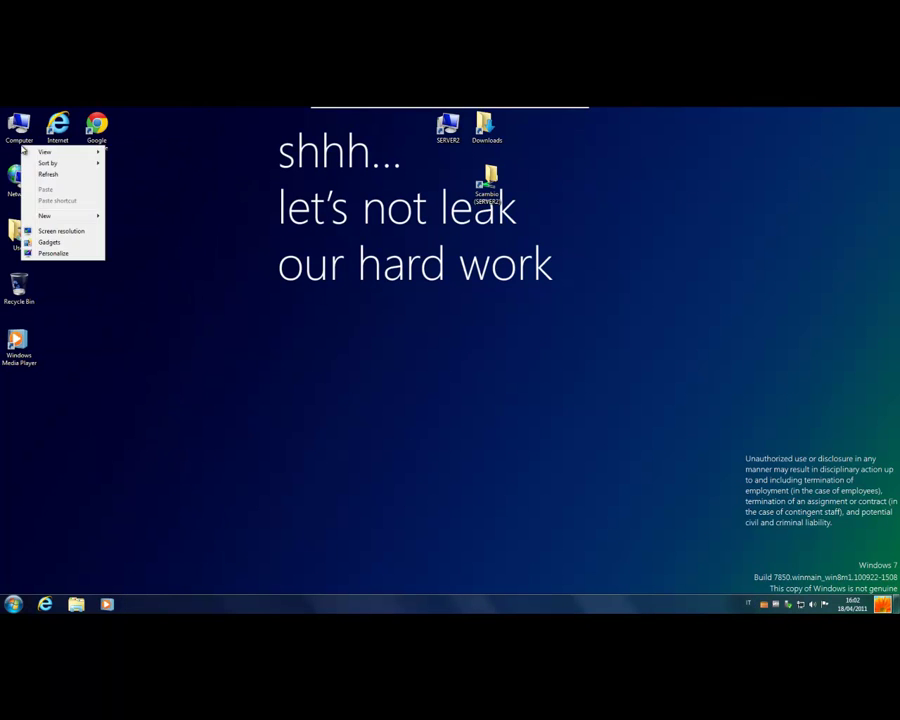
right_click(16, 122)
left_click(81, 223)
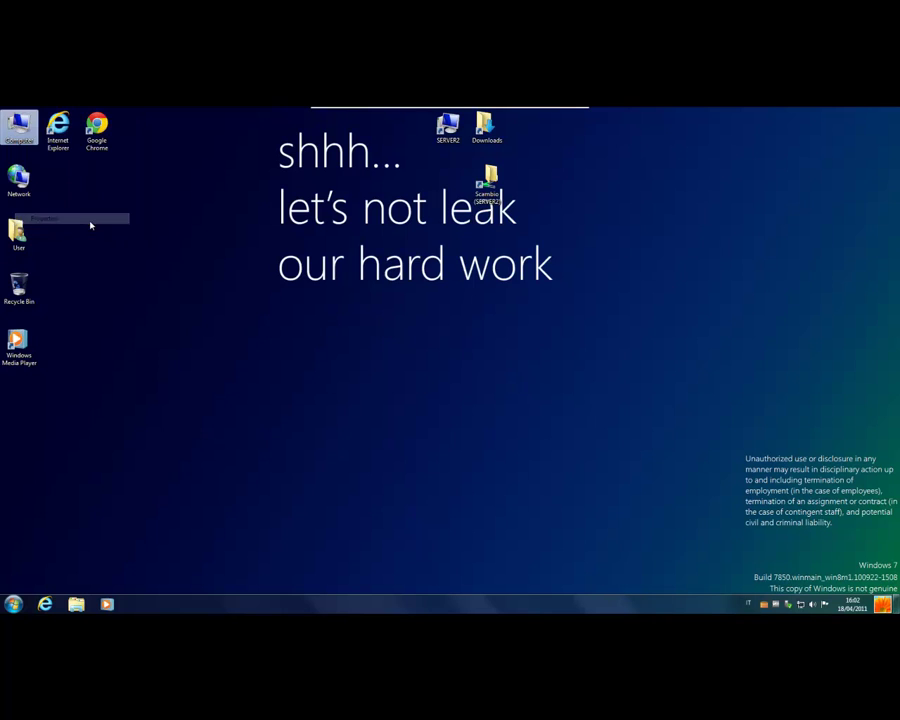
scroll(287, 406, "down", 1)
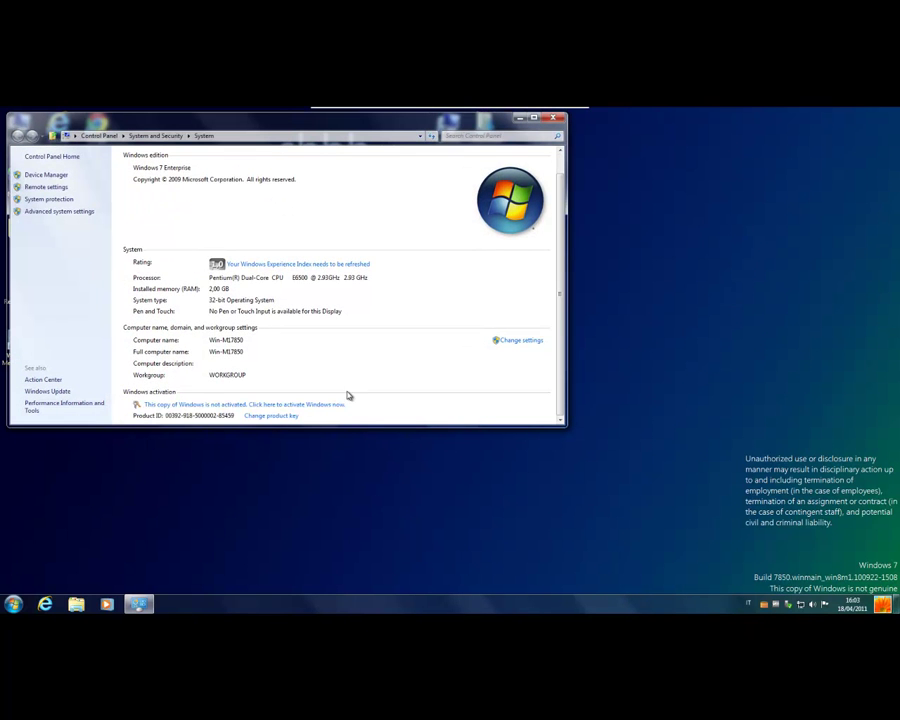
left_click(556, 118)
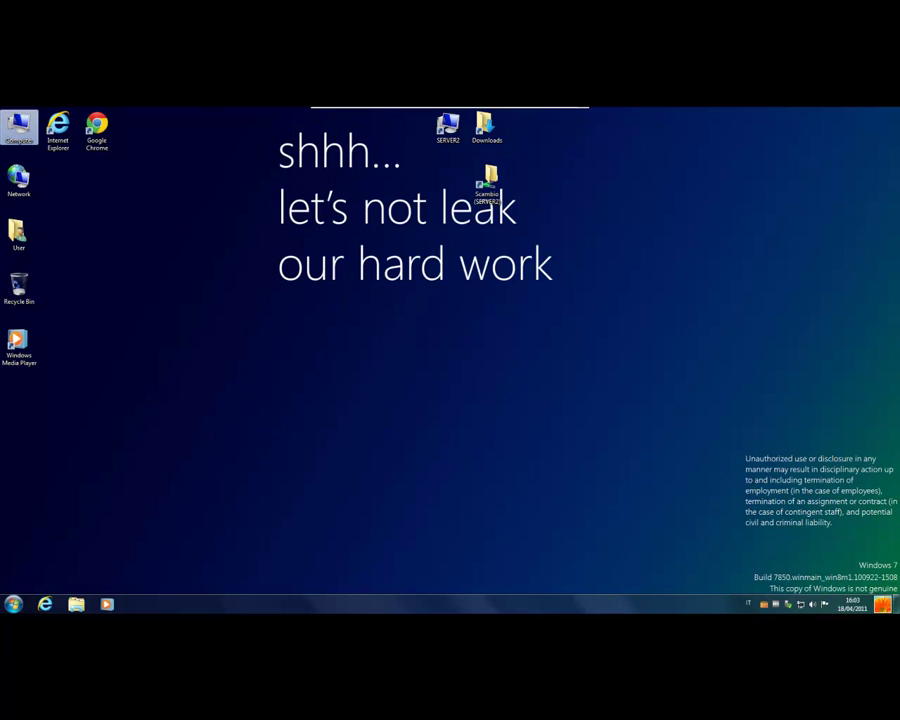
left_click(146, 128)
left_click_drag(567, 110, 342, 241)
left_click(482, 304)
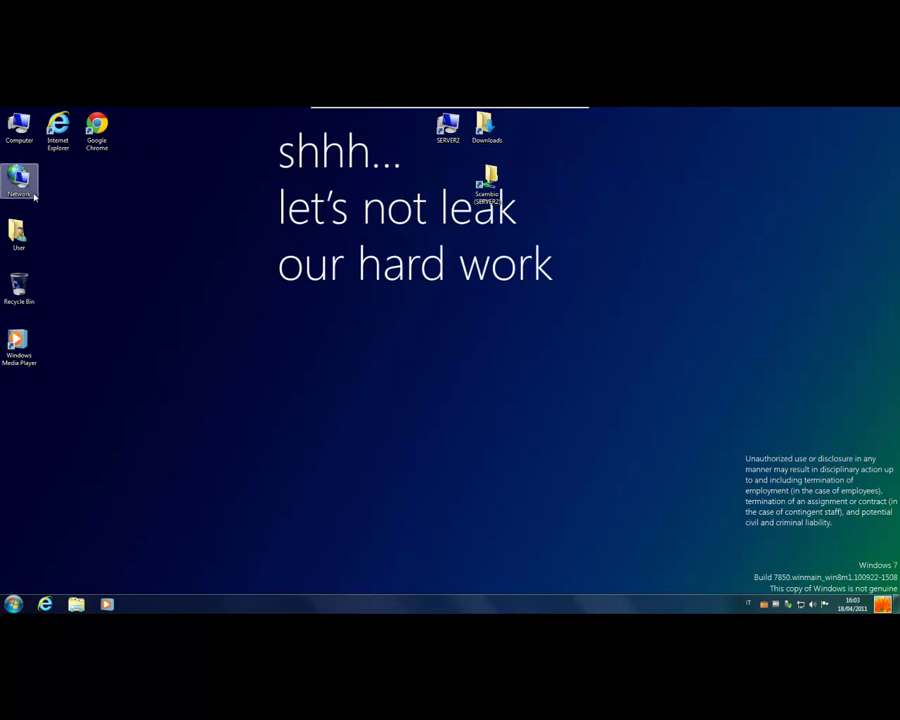
- Open the User folder from the desktop and try its different pane layouts, returning to the layout without a preview pane
double_click(18, 232)
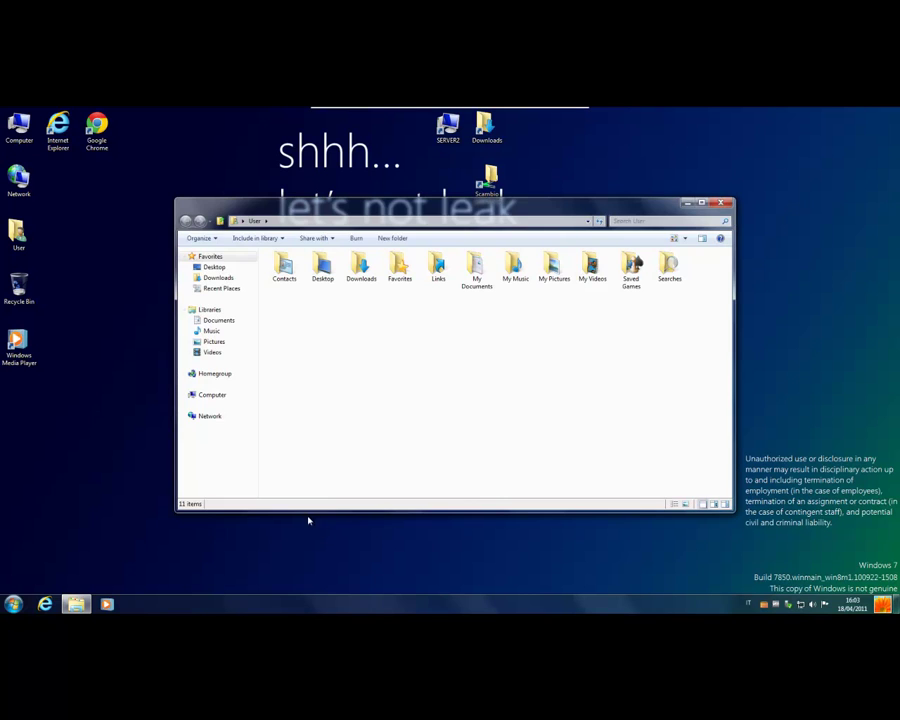
left_click(725, 505)
left_click(705, 505)
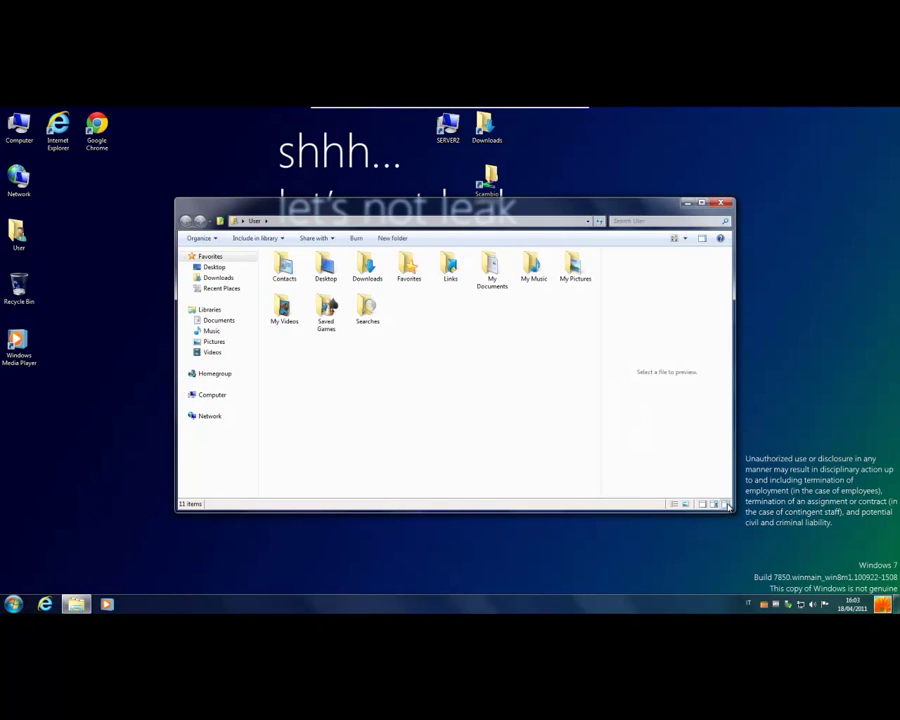
left_click(714, 505)
left_click(708, 505)
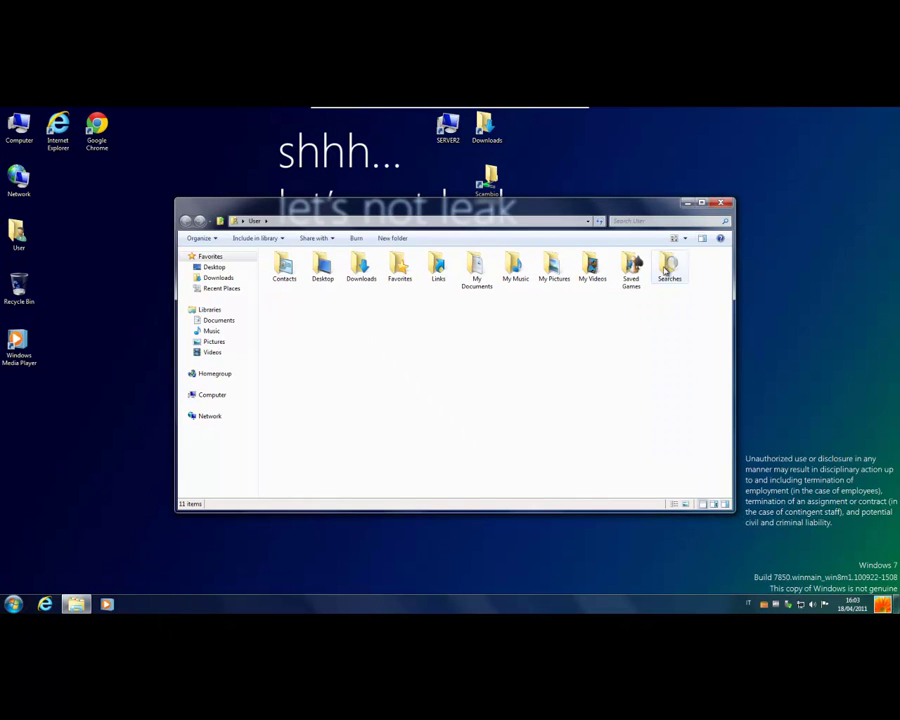
- Check the User folder's burn-to-disc dialog and its sharing options, and close the folder window
left_click(357, 238)
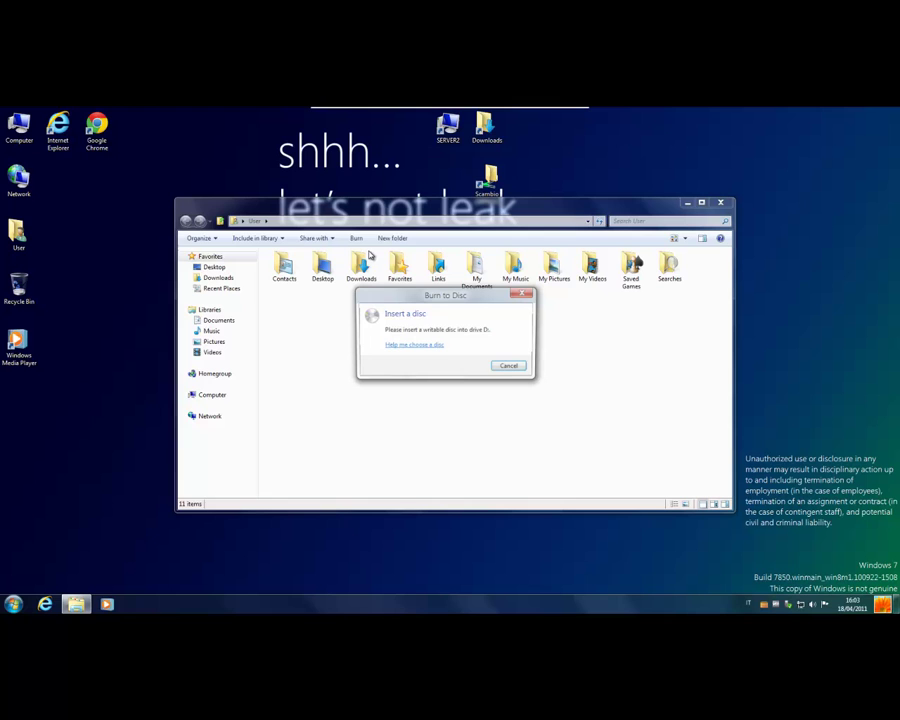
left_click(509, 368)
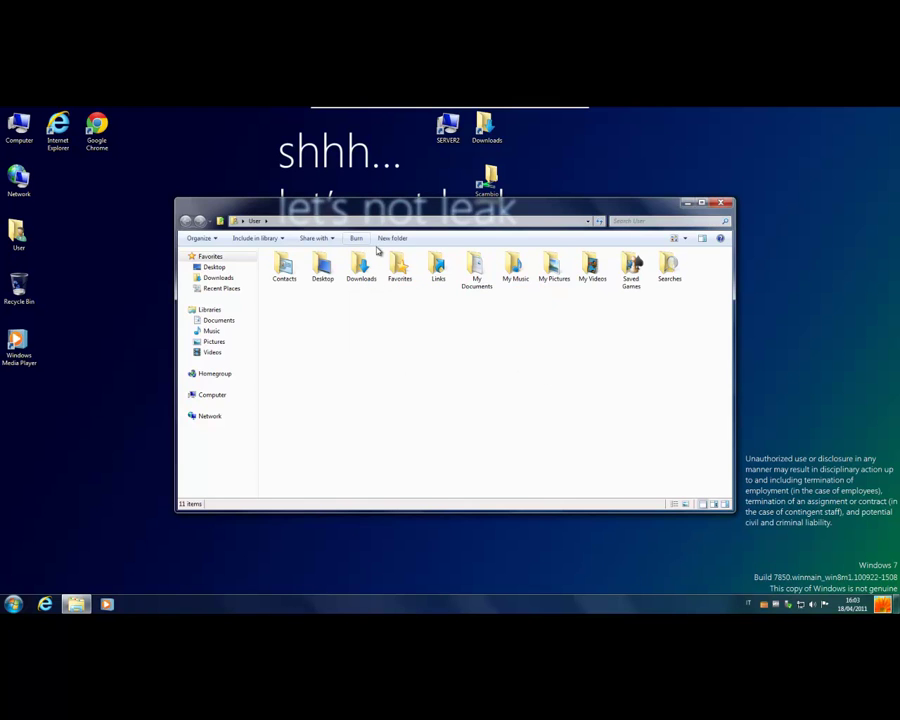
left_click(313, 238)
left_click(361, 338)
key("shift+Right")
key("shift+Right")
key("shift+Right")
key("shift+Right")
left_click(720, 203)
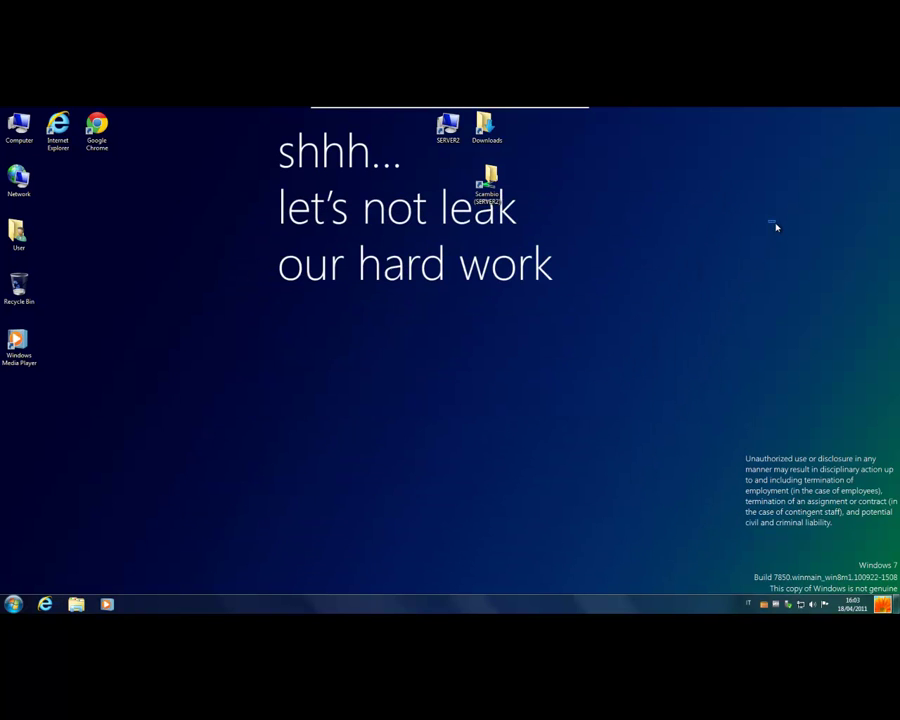
- Copy Vistalizator and WIN7LPIT from the Scambio share on SERVER2 to the desktop, and close the share window
double_click(486, 181)
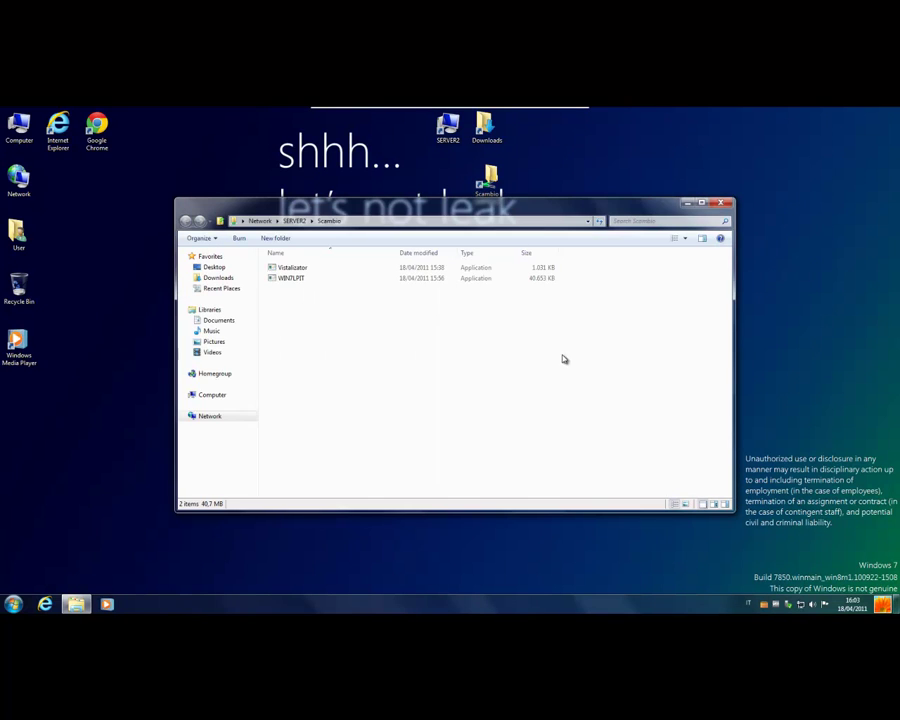
left_click_drag(450, 321, 120, 227)
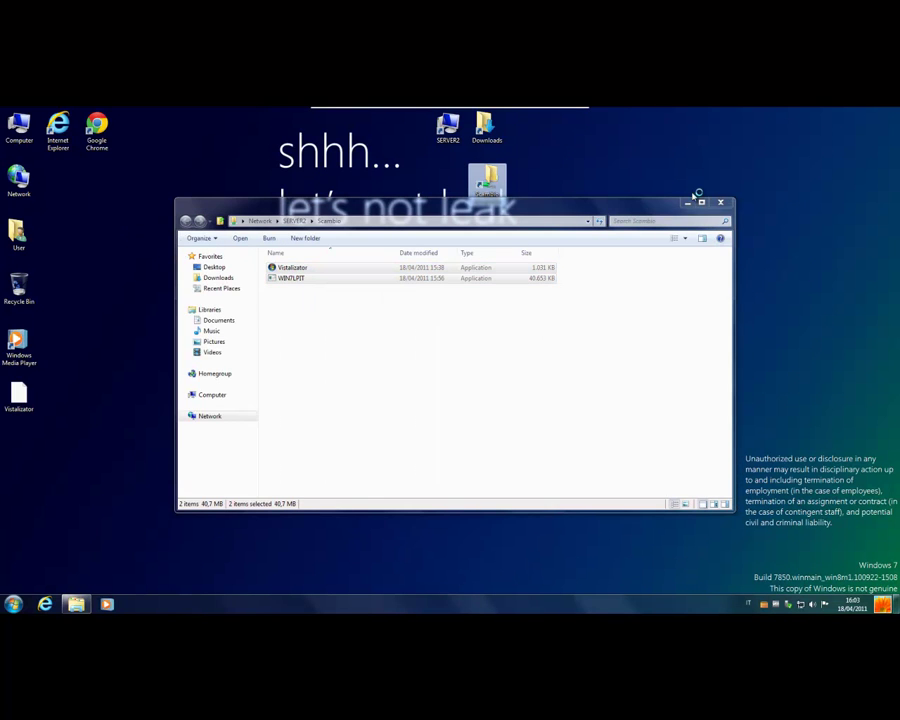
left_click(722, 203)
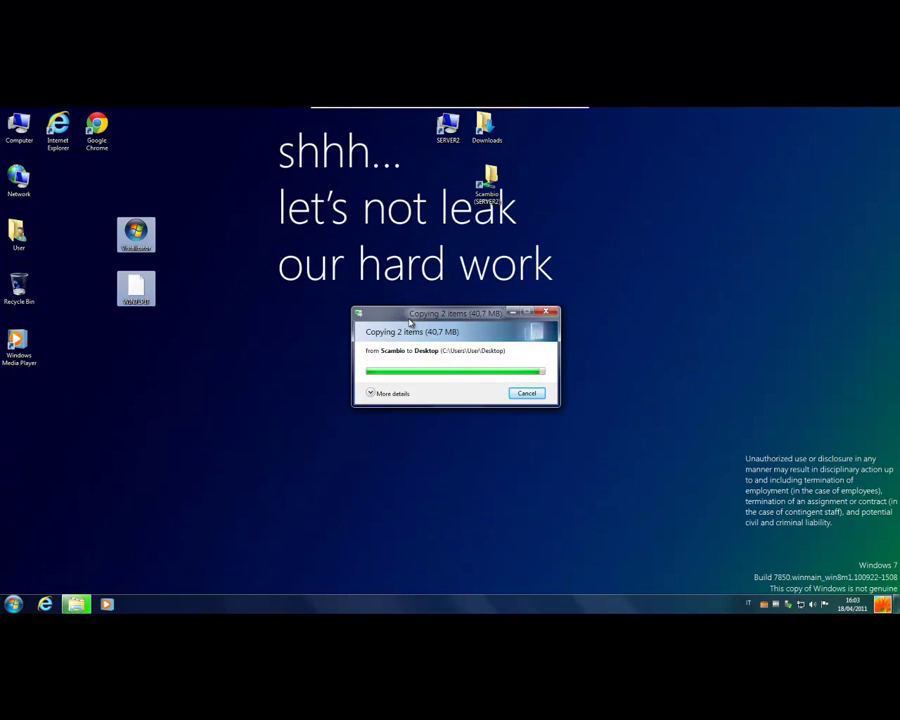
- Set the Vistalizator program on the desktop to run in compatibility mode for Windows 7 and save its properties
double_click(136, 232)
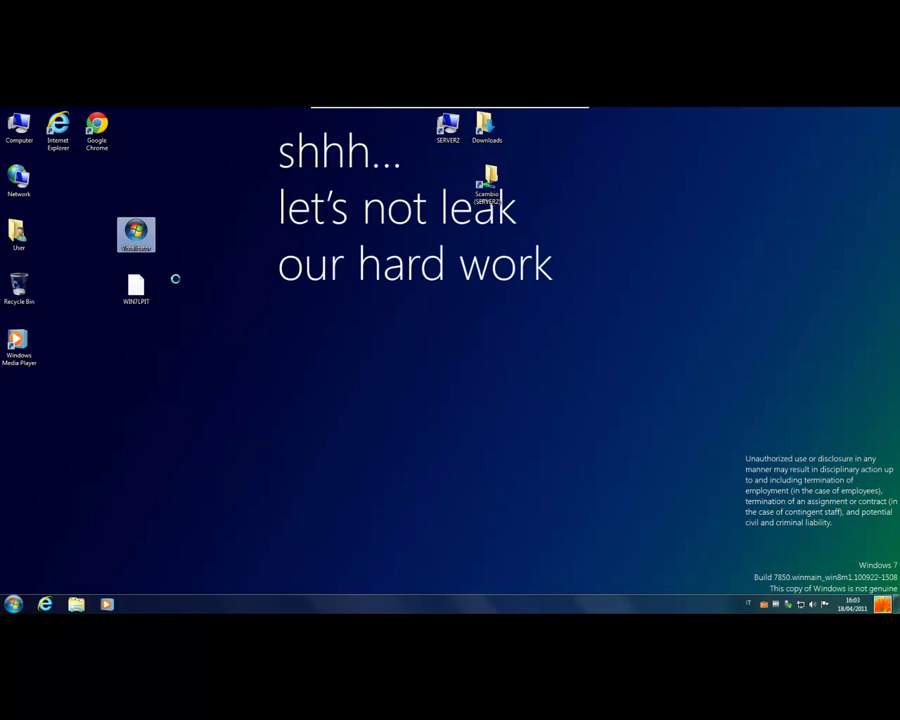
right_click(121, 231)
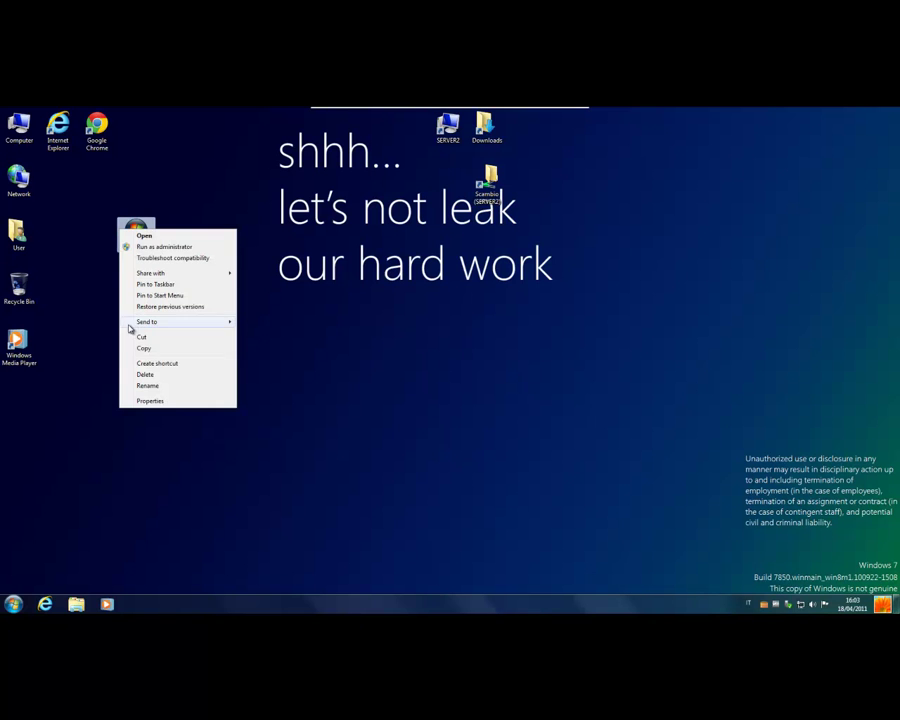
left_click(151, 400)
left_click(172, 255)
left_click(197, 314)
left_click_drag(200, 236, 335, 178)
left_click(333, 266)
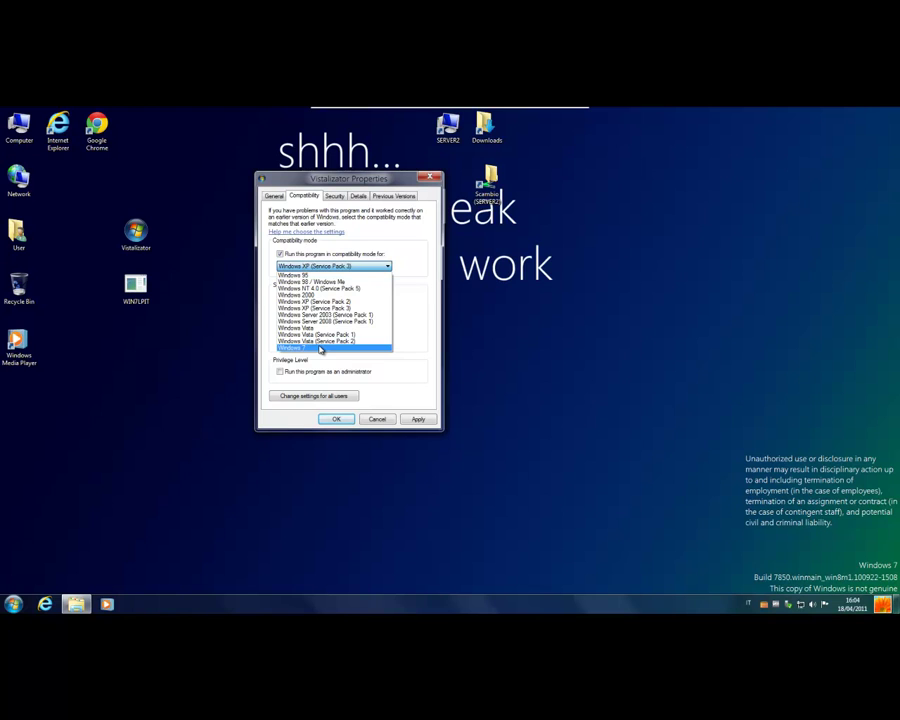
left_click(320, 348)
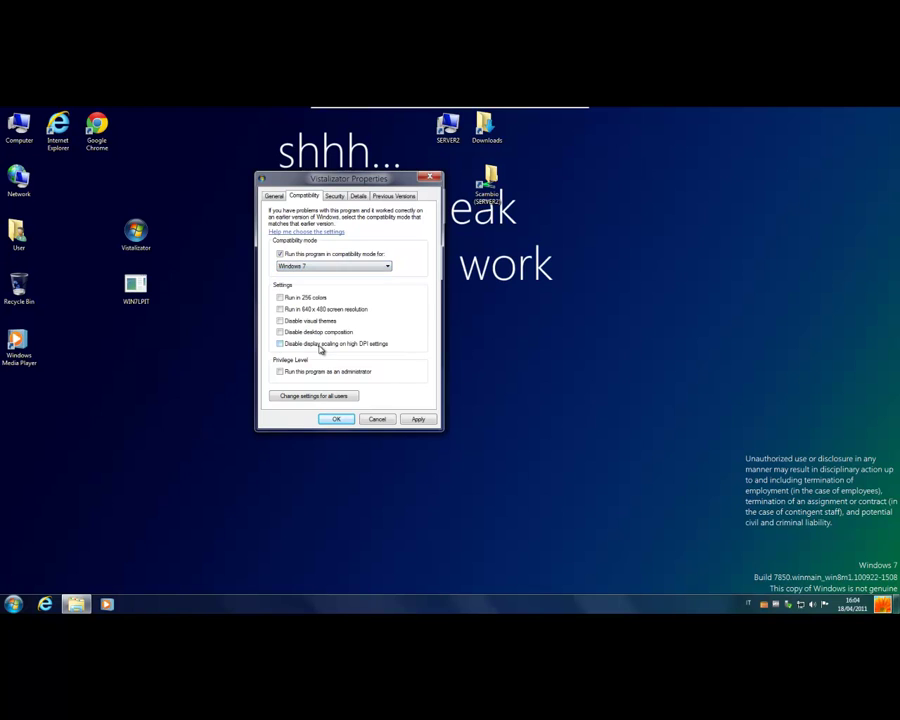
left_click(418, 420)
left_click(334, 419)
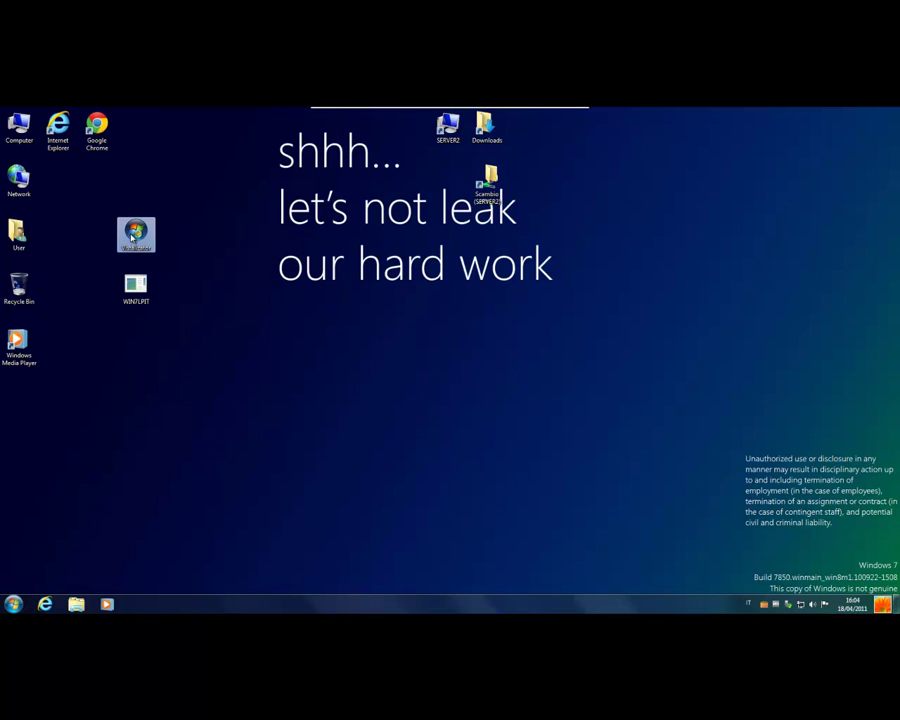
- Start Vistalizator, choose to continue despite the warning, and switch its interface language to Italian
double_click(134, 234)
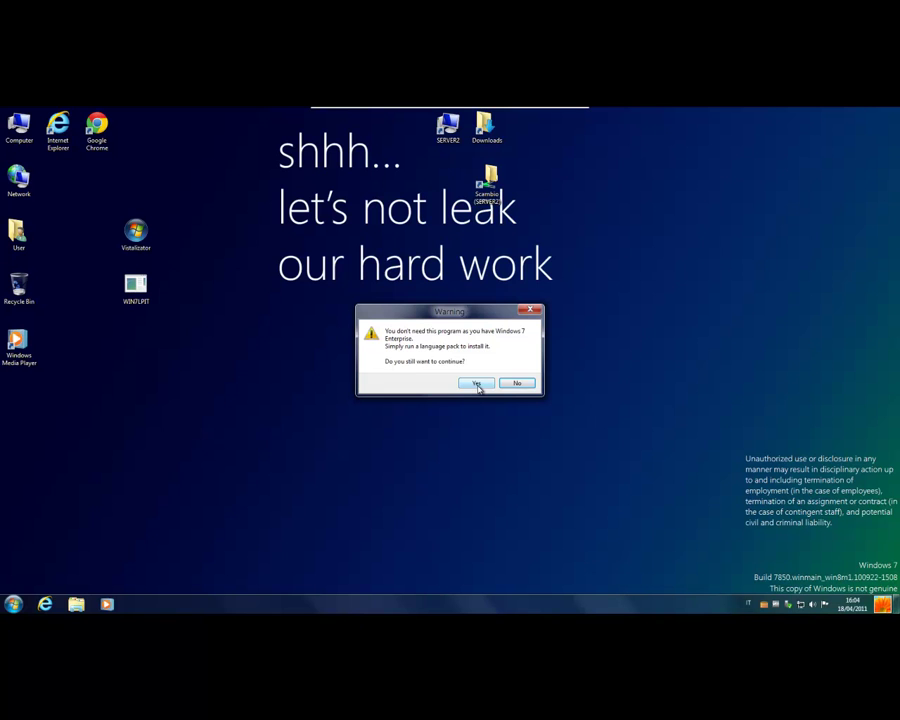
left_click(477, 384)
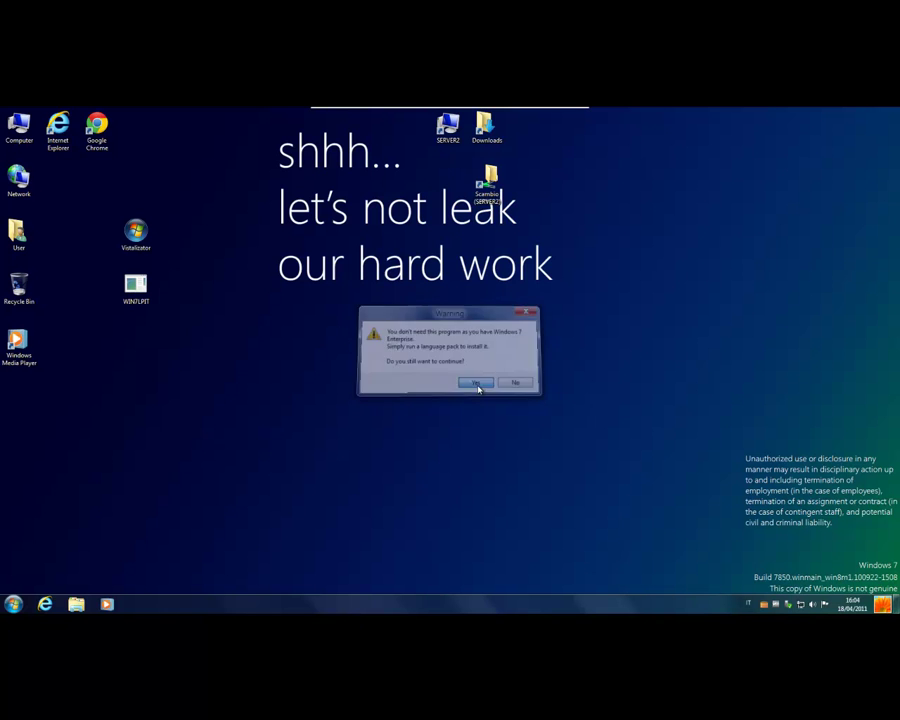
left_click_drag(190, 168, 378, 283)
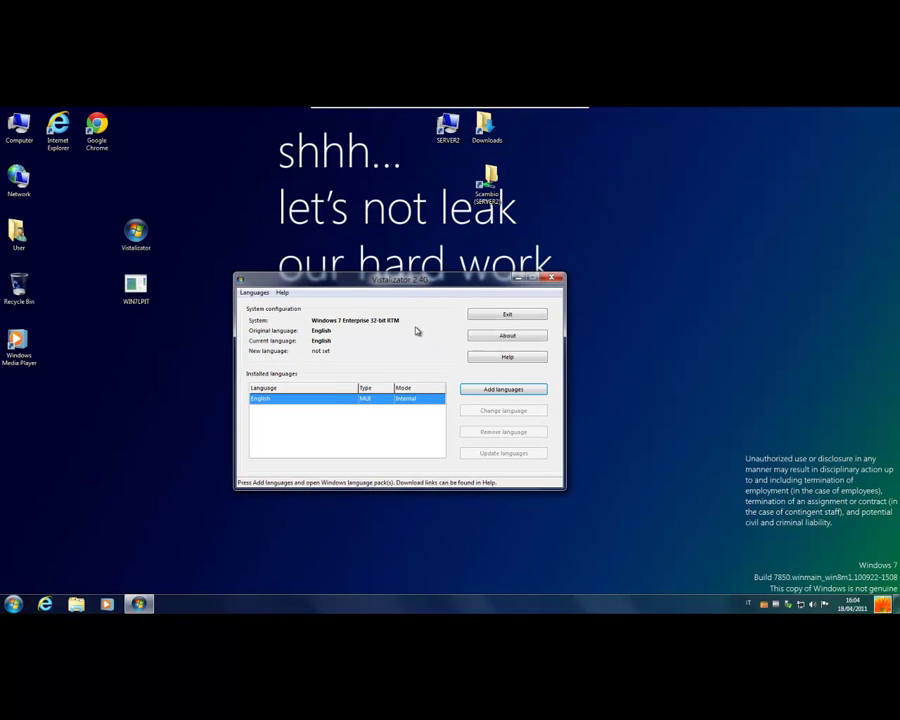
left_click(262, 293)
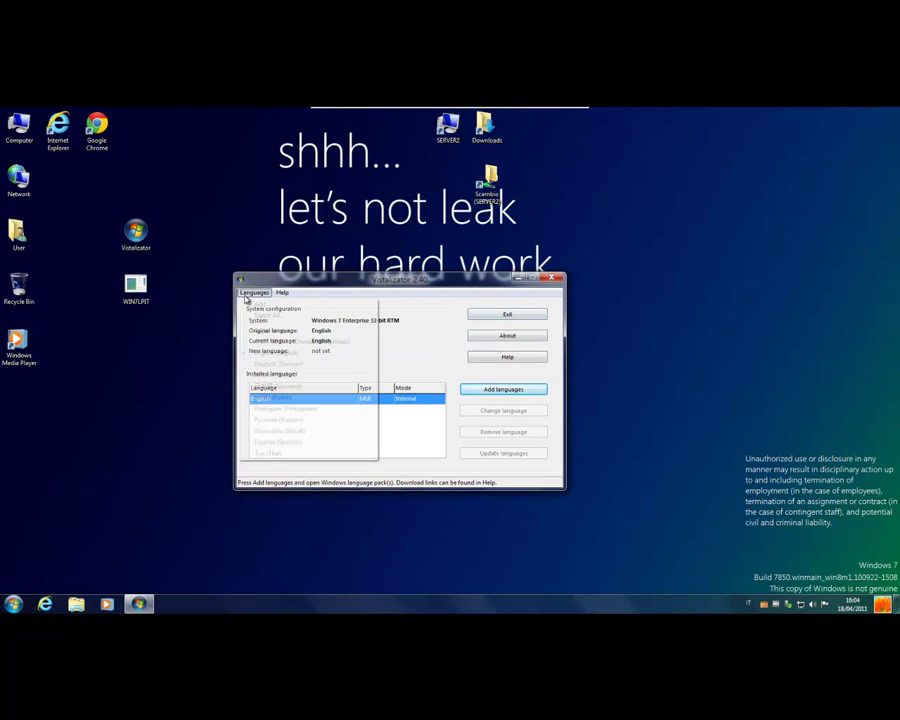
left_click(278, 375)
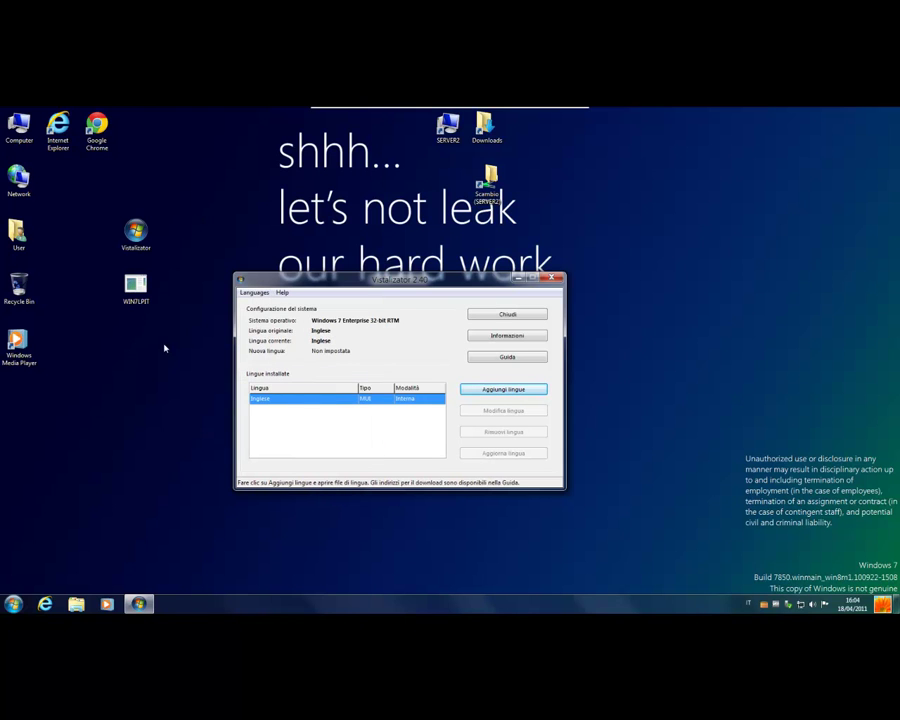
- Add the WIN7LPIT language pack from the desktop to Vistalizator
left_click(494, 390)
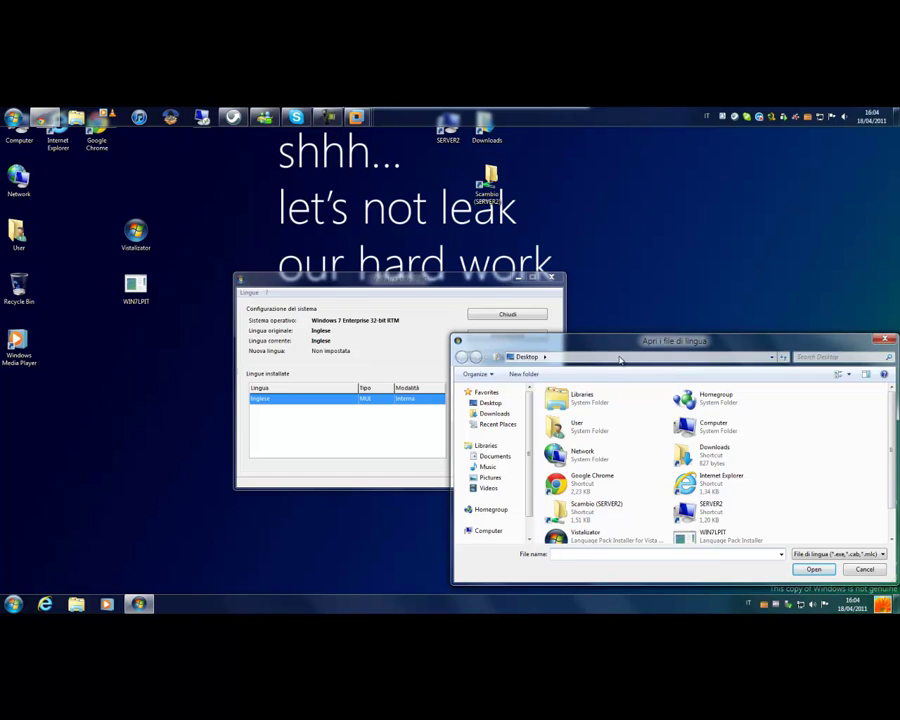
left_click_drag(608, 346, 368, 276)
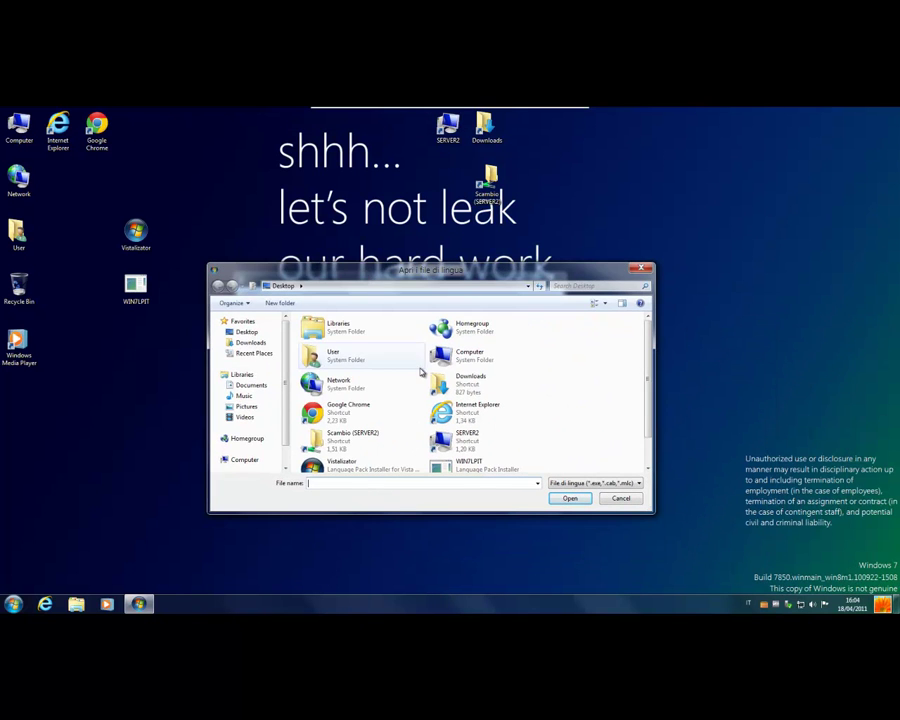
double_click(527, 462)
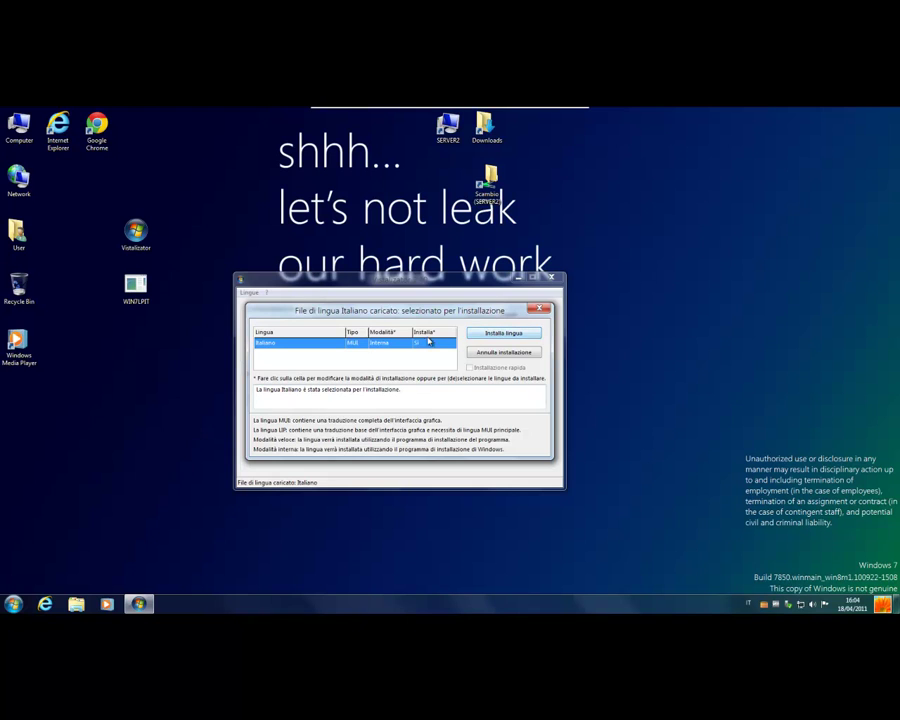
- Change the Italian language's installation mode to Veloce, start installing it, and move the progress window clear of the main window
left_click(374, 344)
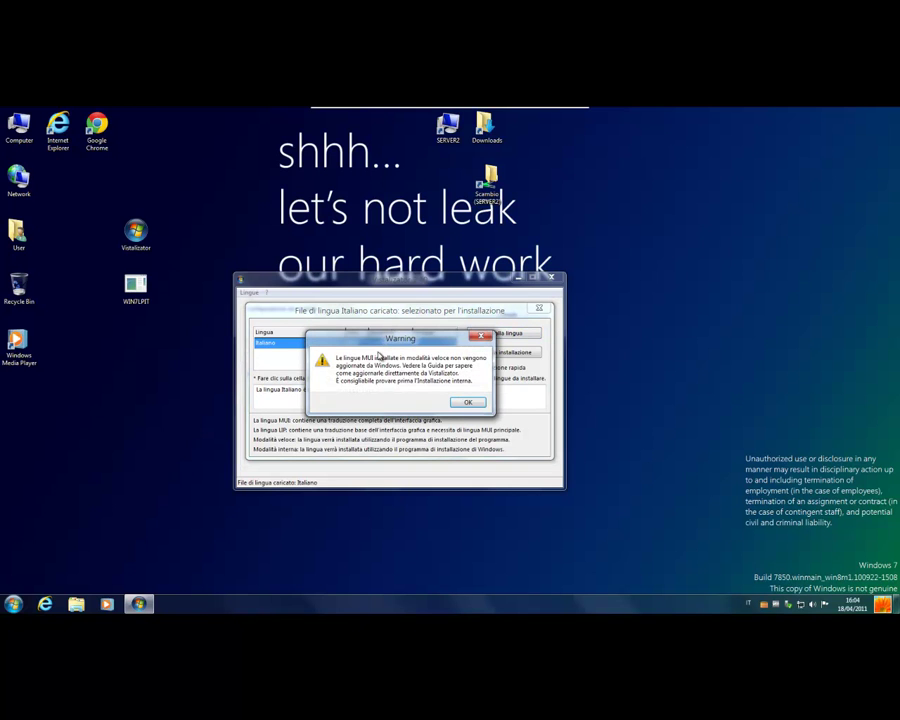
left_click(466, 404)
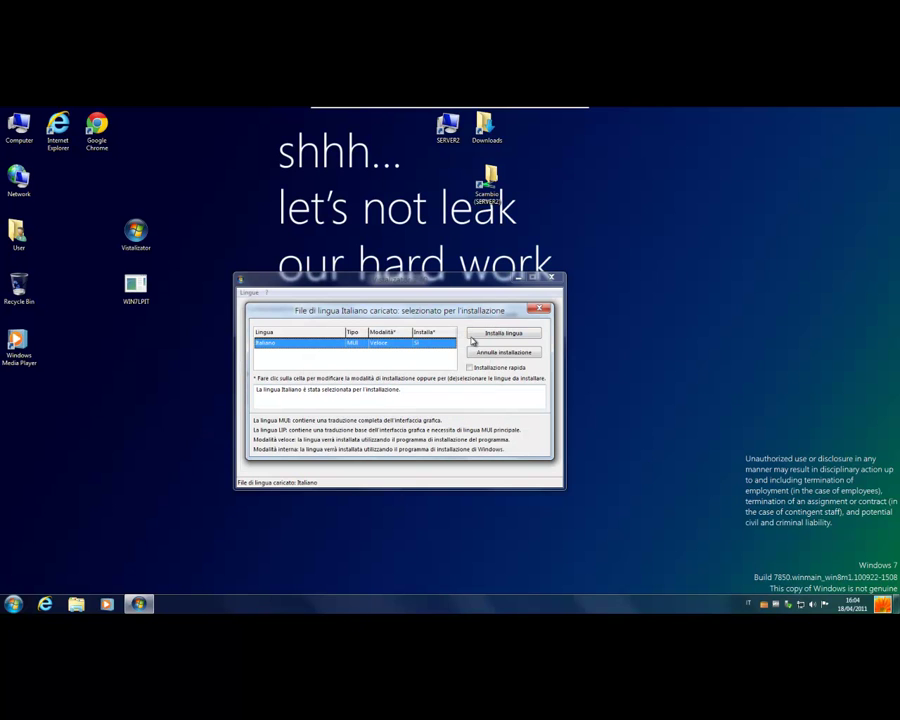
left_click(501, 336)
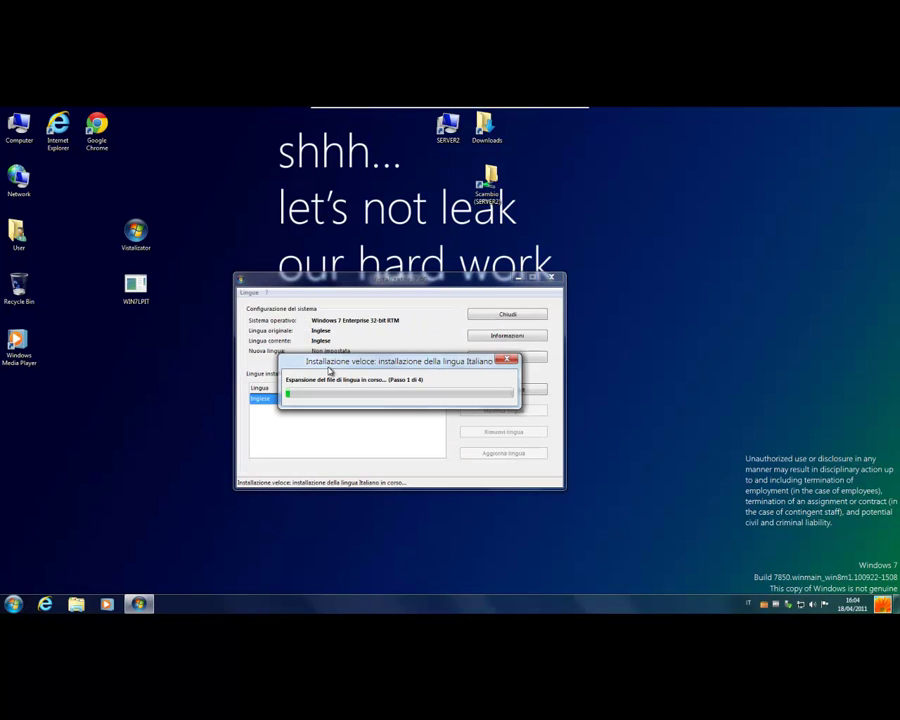
left_click_drag(384, 369, 678, 157)
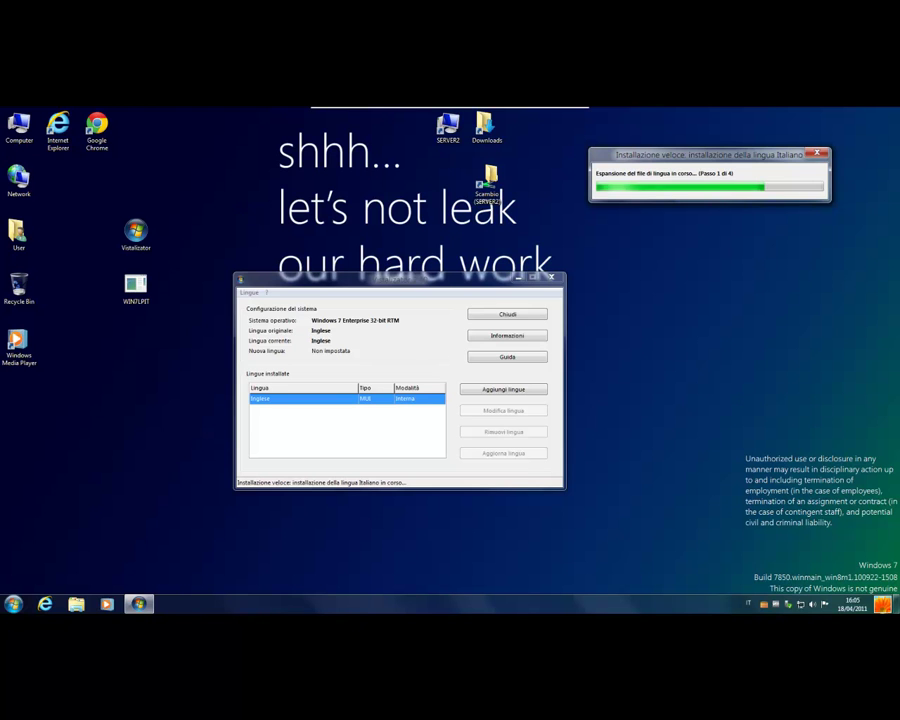
mouse_move(883, 603)
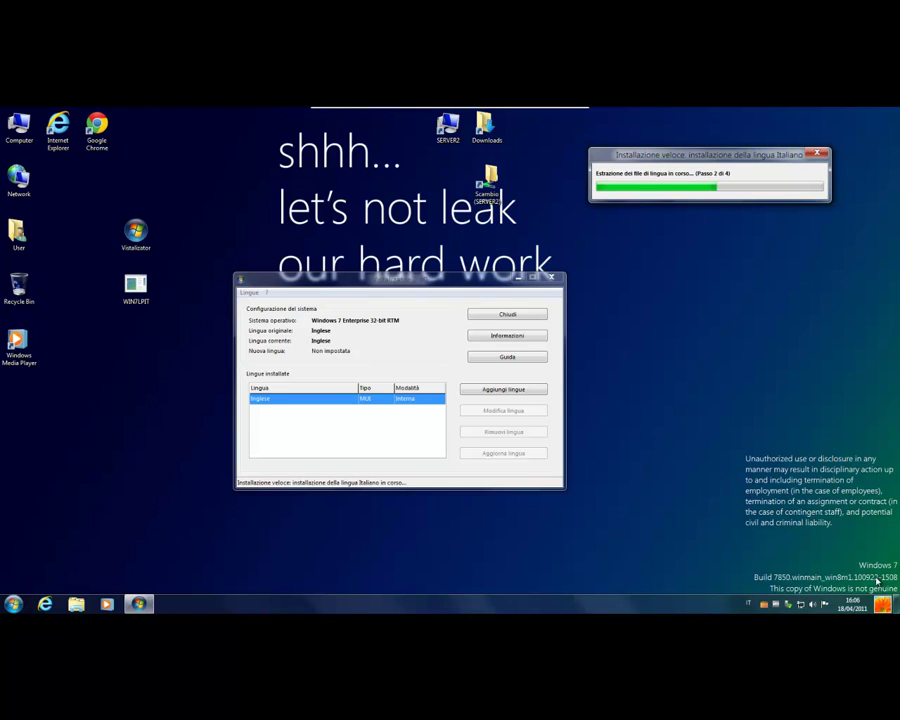
left_click(895, 604)
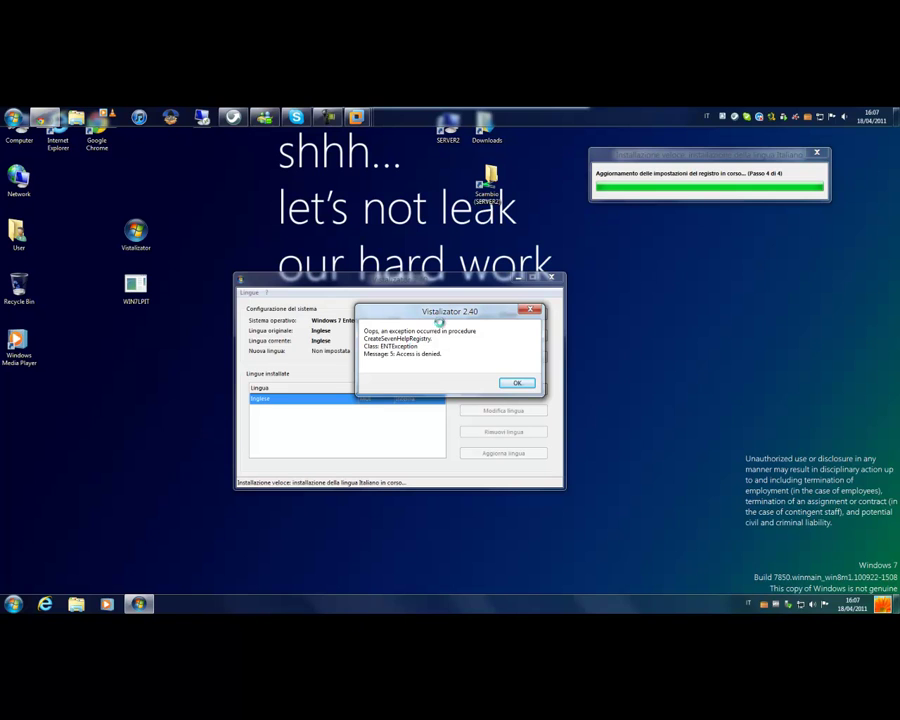
- Dismiss the installation error, accept Italian as the new display language, and acknowledge the language update notice
left_click(516, 383)
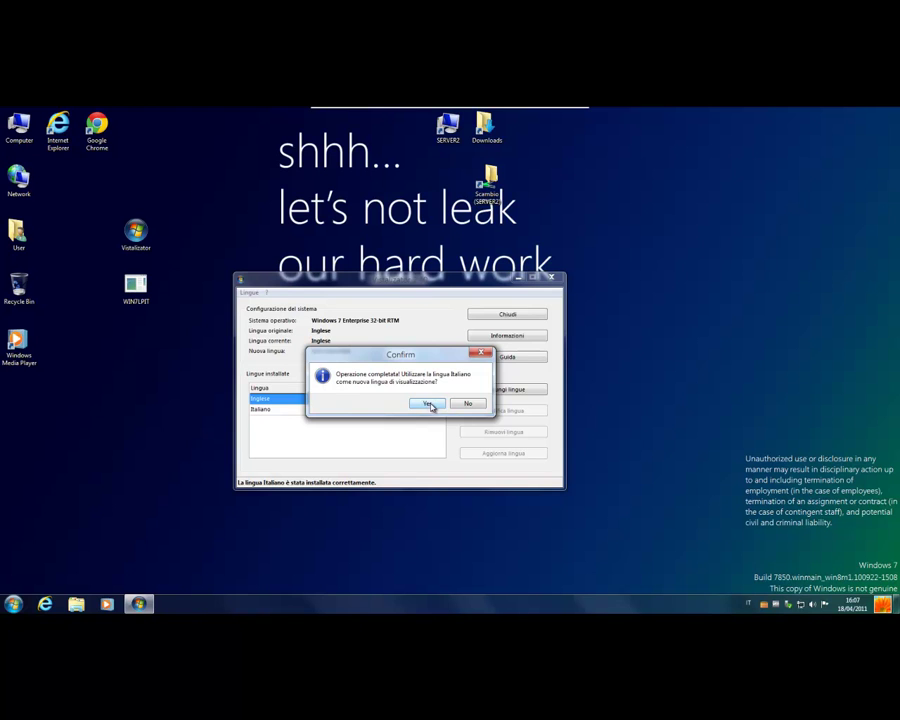
left_click(429, 403)
left_click(516, 376)
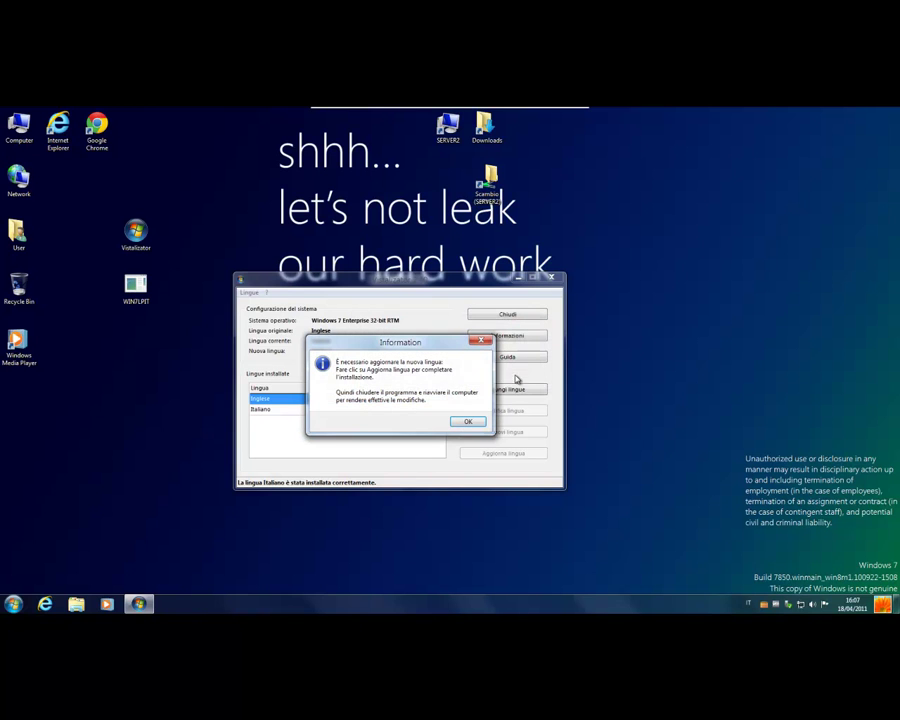
left_click(464, 422)
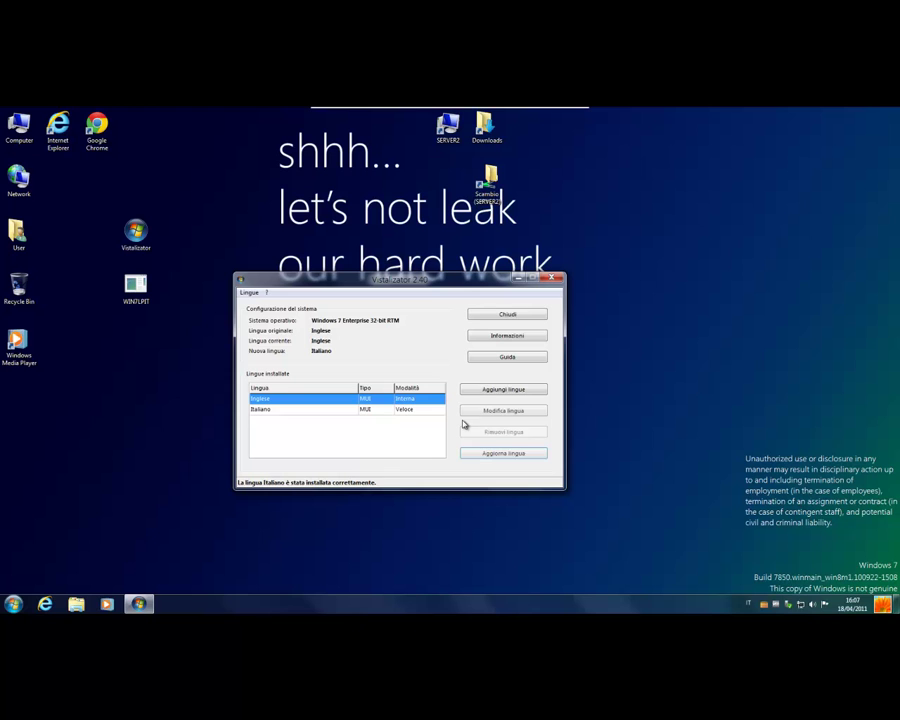
- Close Vistalizator, agreeing to log off to apply the changes, and restart the computer from the sign-in screen
left_click(549, 277)
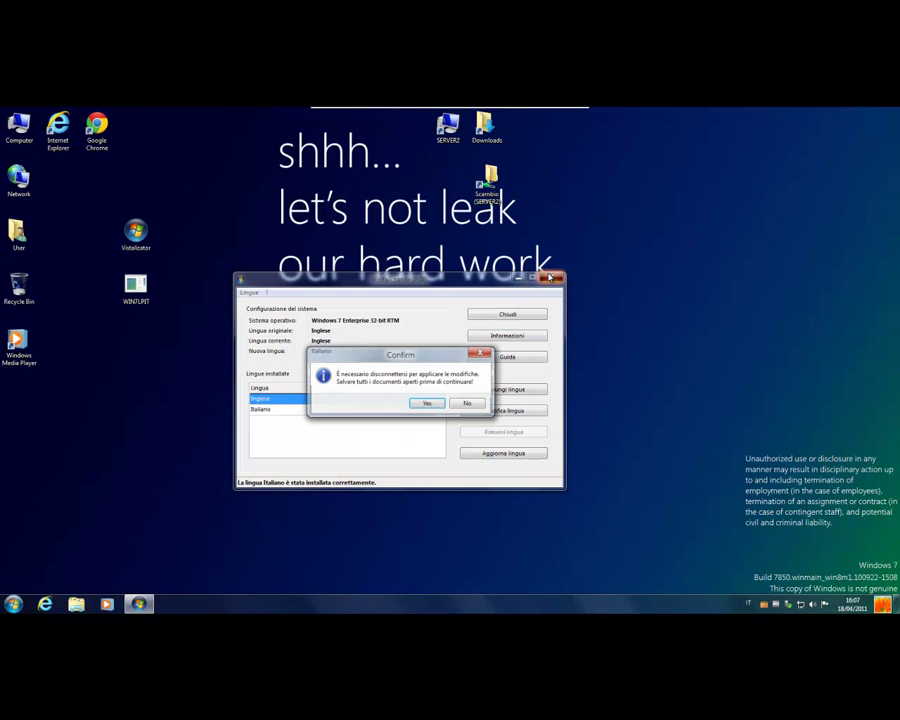
left_click(428, 404)
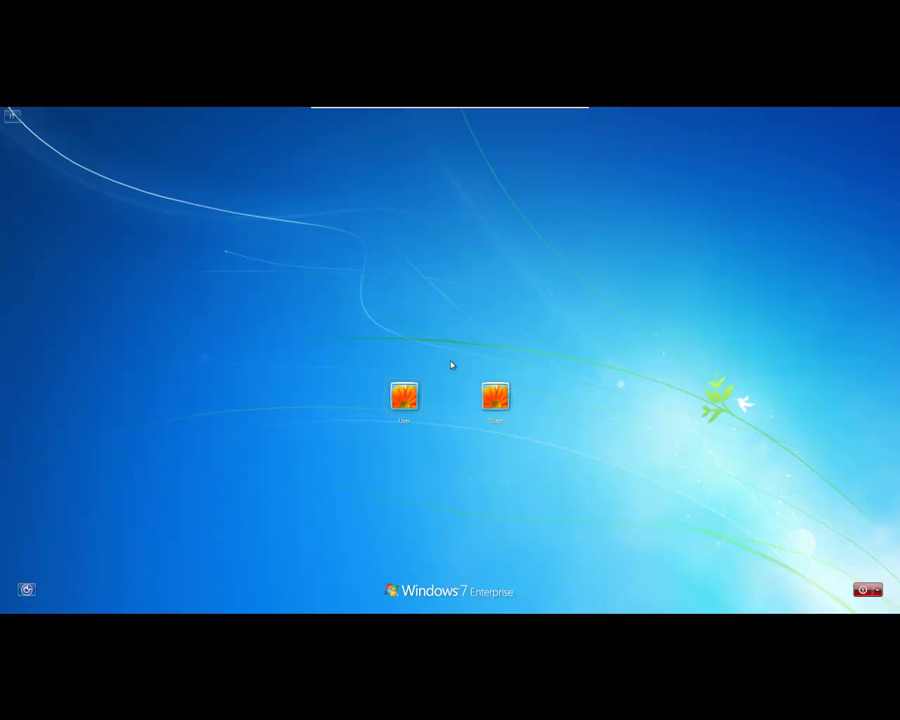
left_click(879, 592)
left_click(839, 549)
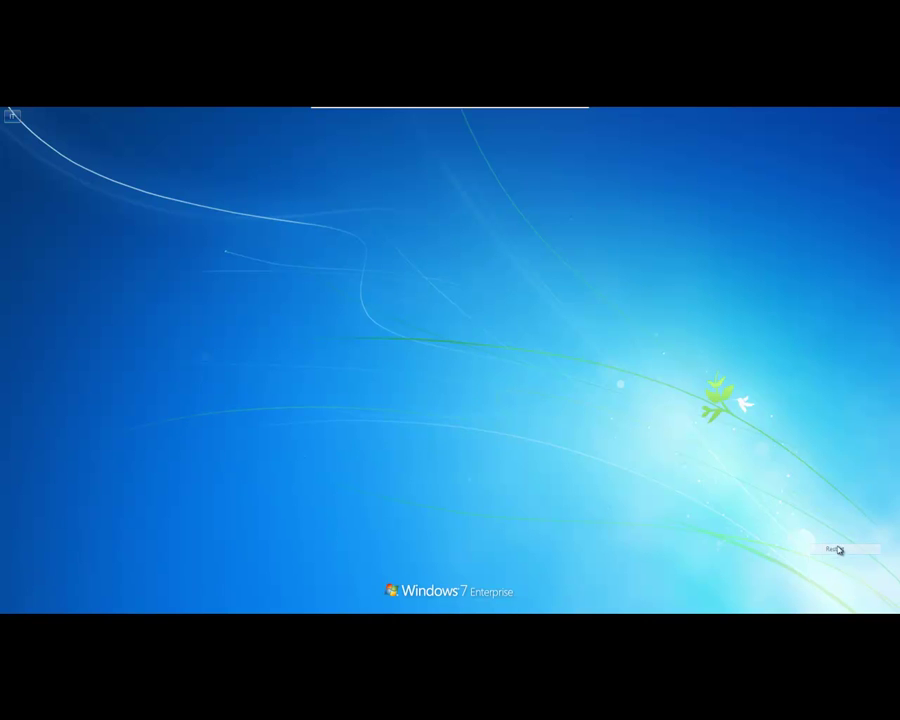